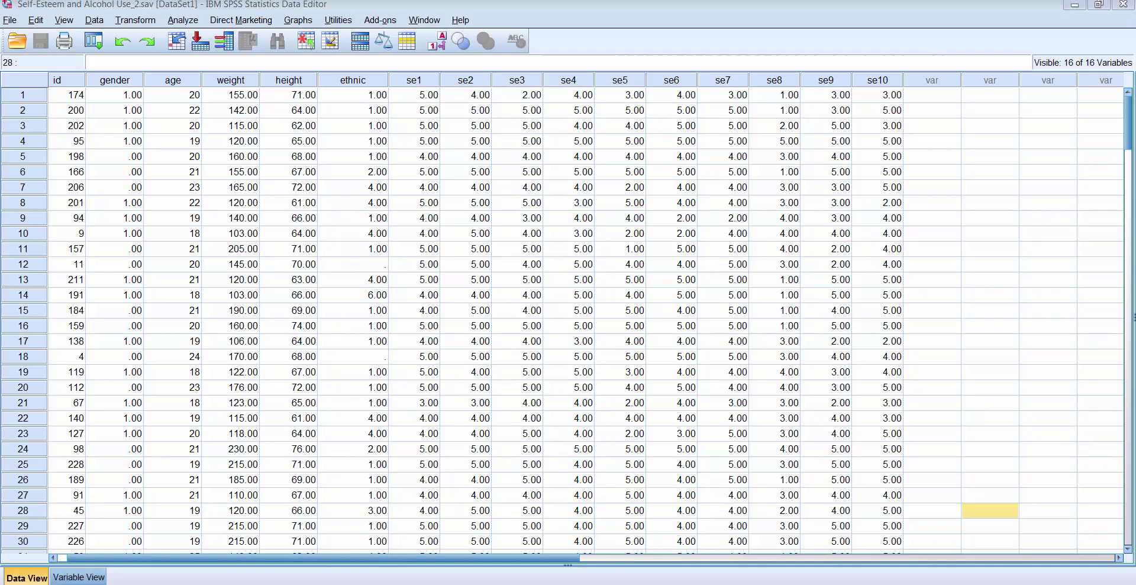
Step: Switch to the survey PDF to review Part D's ten self-esteem statements rated 5 to 1
key(alt+Tab)
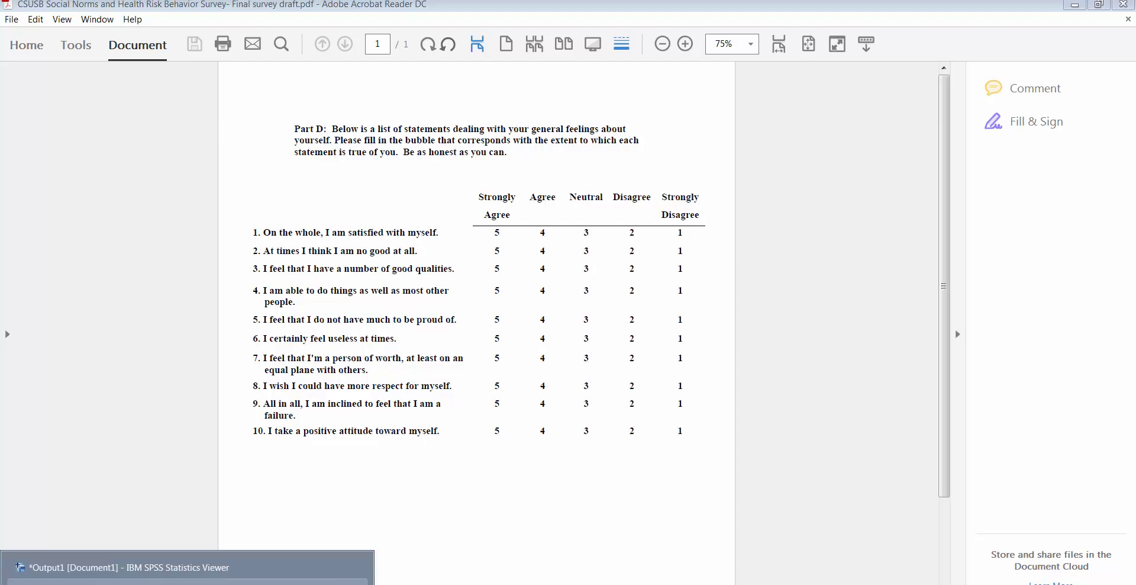
Step: Return to the SPSS data file, check the se1–se10 definitions in Variable View, then go back to Data View
click(187, 582)
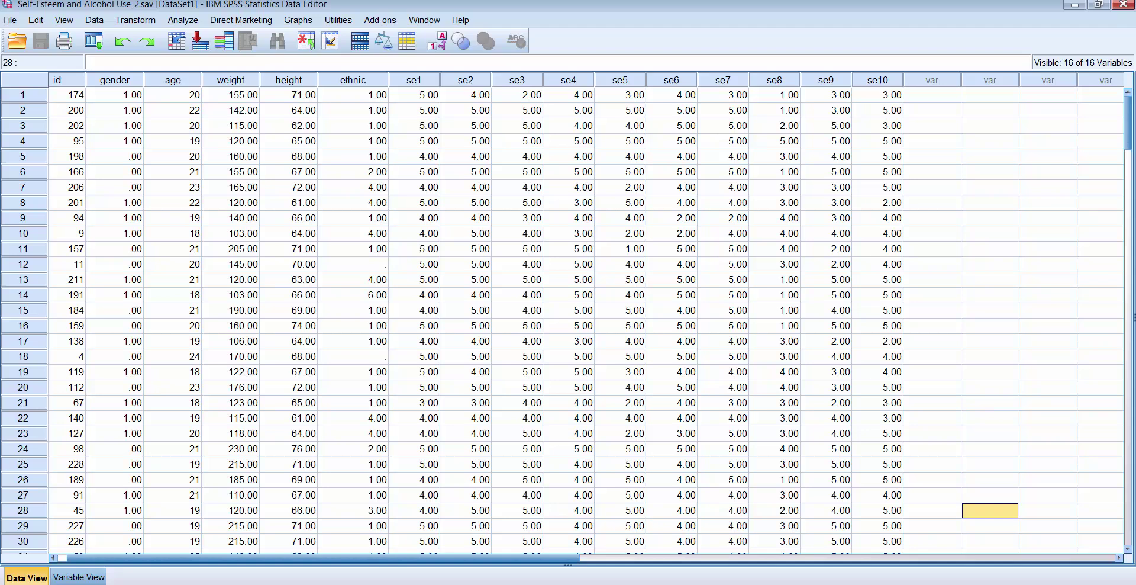
click(78, 577)
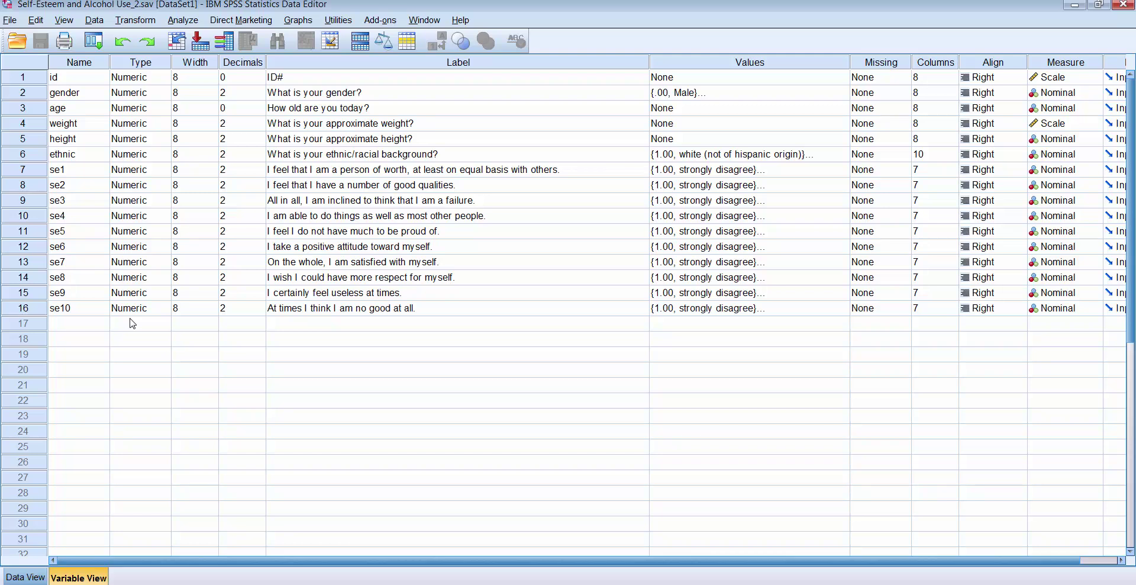
click(27, 576)
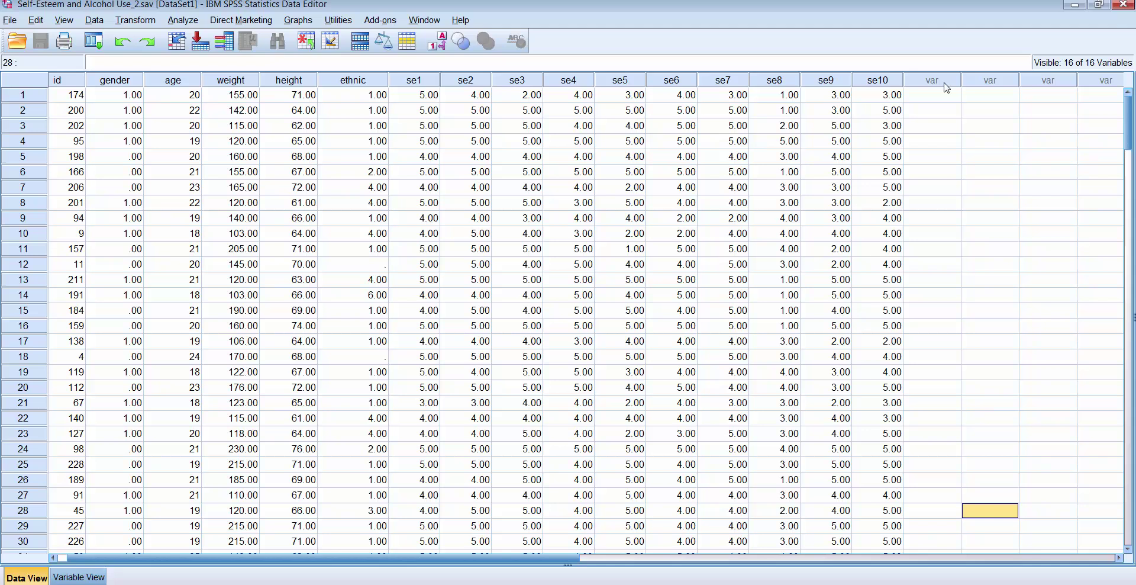
Step: Open Compute Variable, resize and reposition the dialog, and enter SEScore as the target variable
click(121, 23)
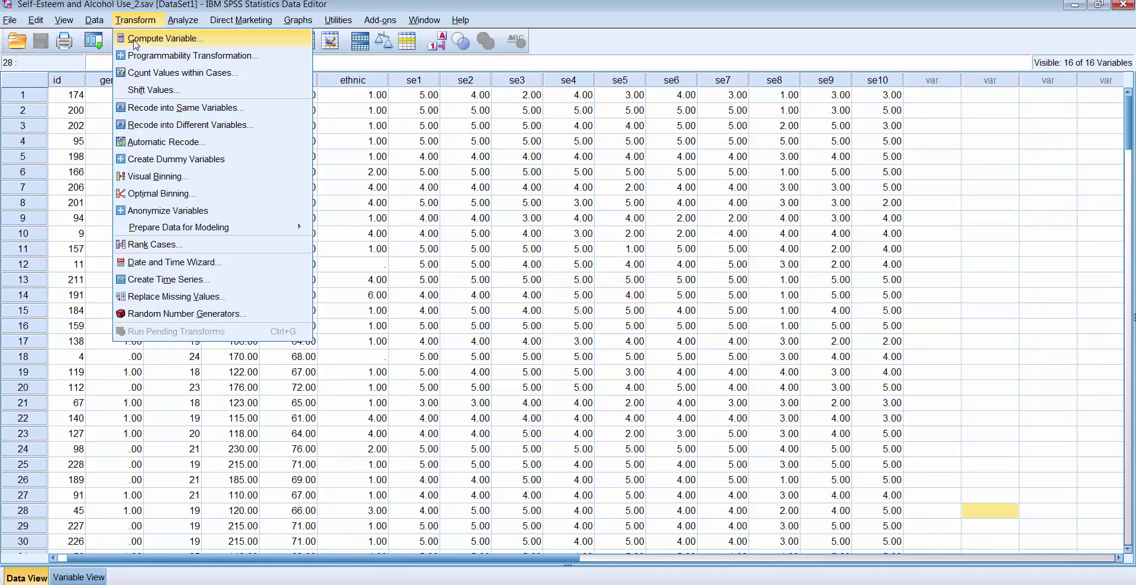
click(135, 41)
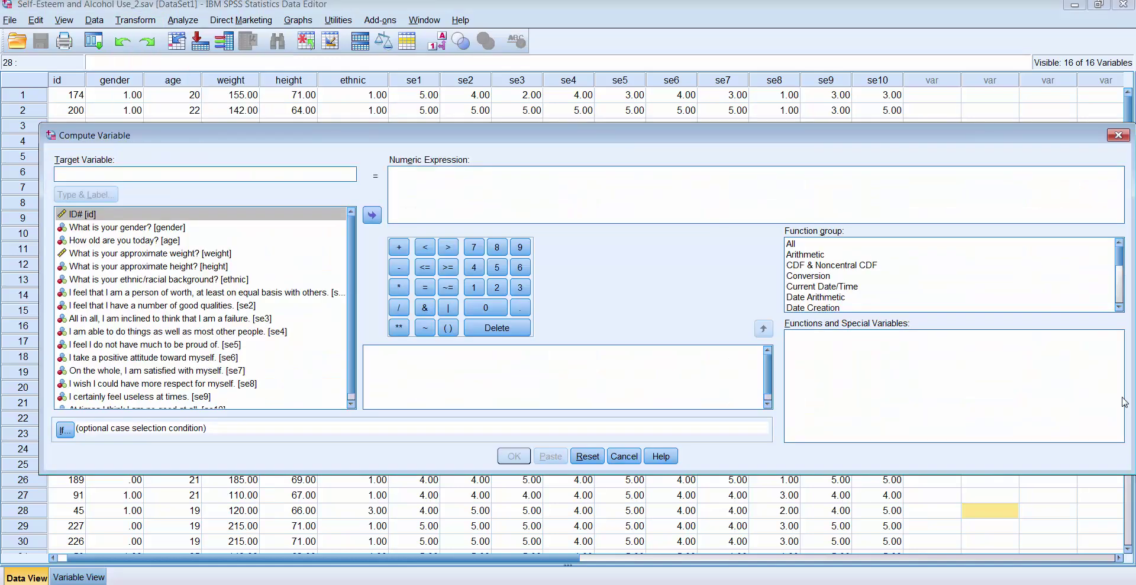
drag(1129, 401, 1053, 402)
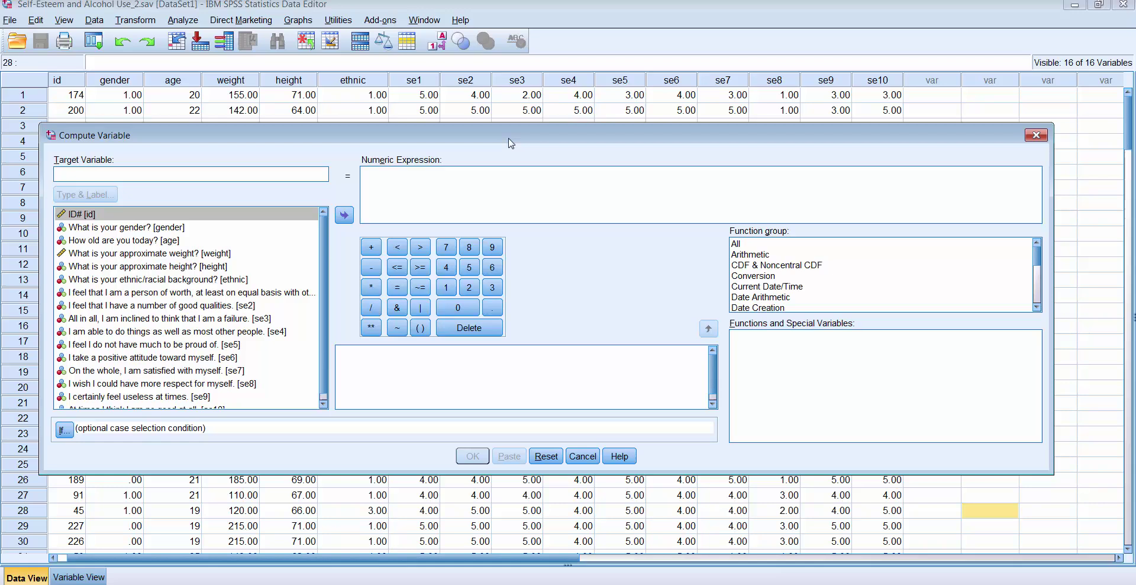
drag(511, 143, 575, 139)
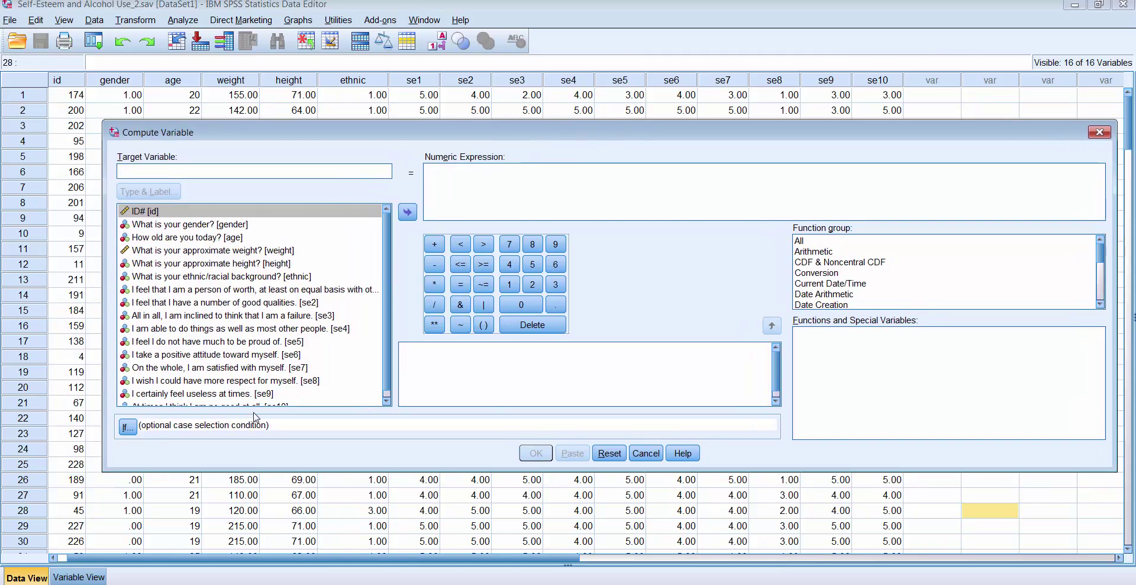
scroll(398, 373, down, 1)
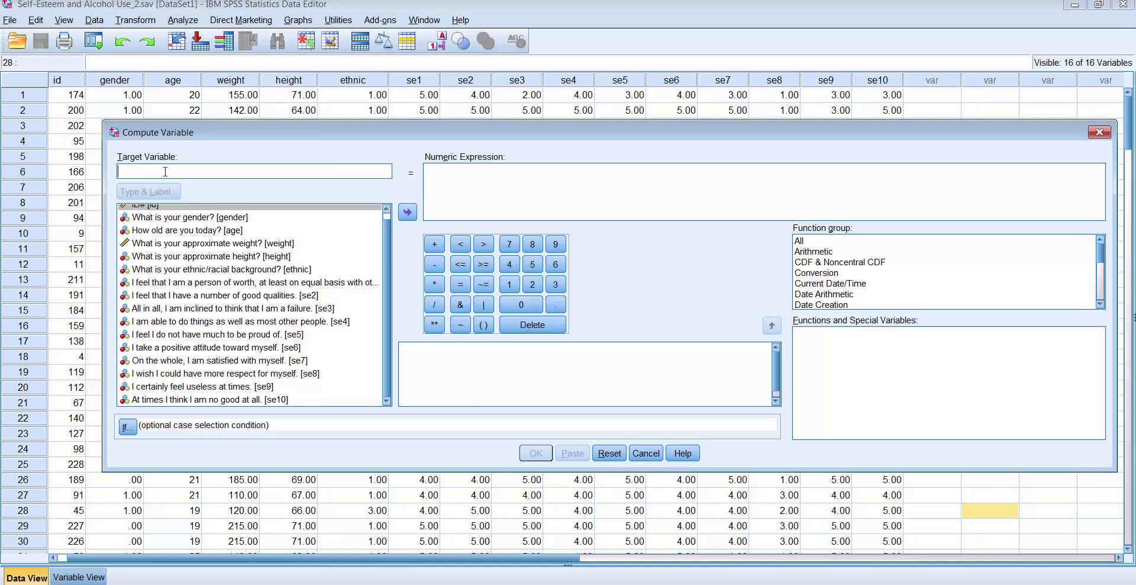
text(SE)
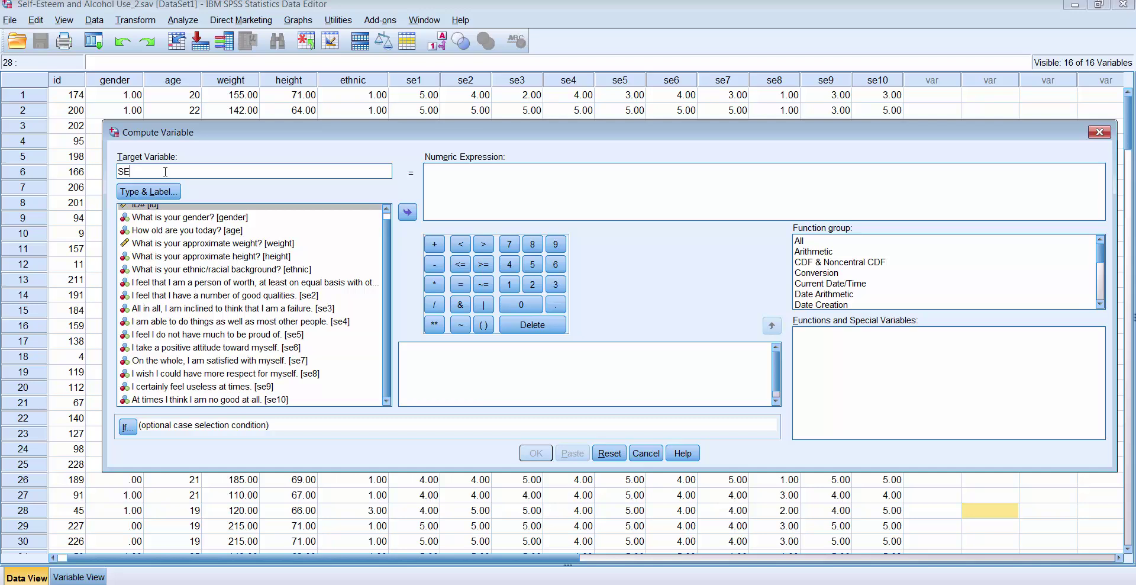
text(Score)
Step: In Type & Label, give SEScore the label 'Total self-esteem score' and confirm
click(165, 192)
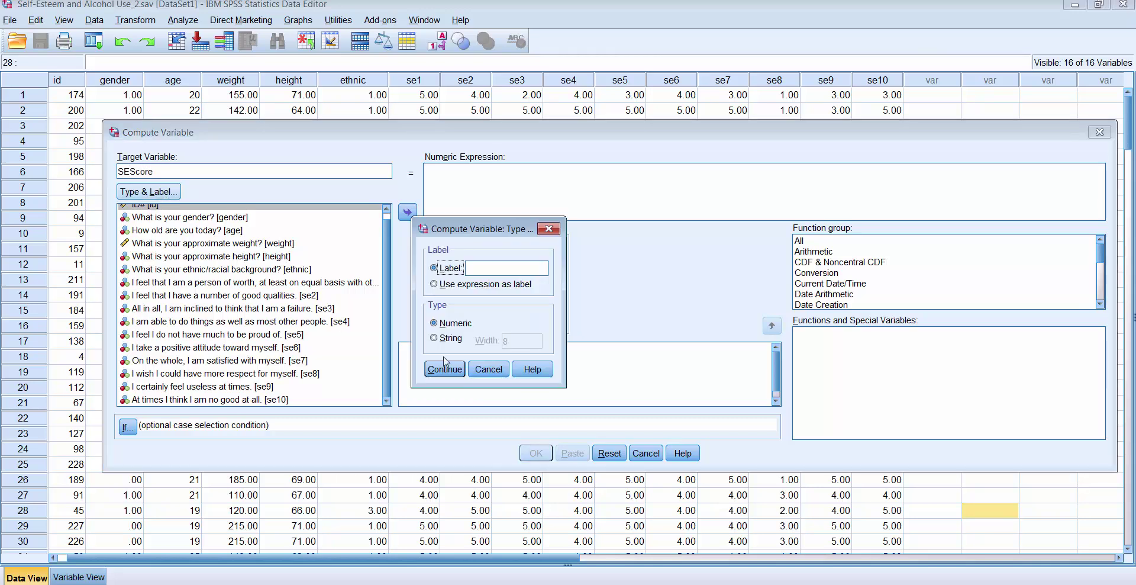
click(499, 269)
text(Total self-esteem s)
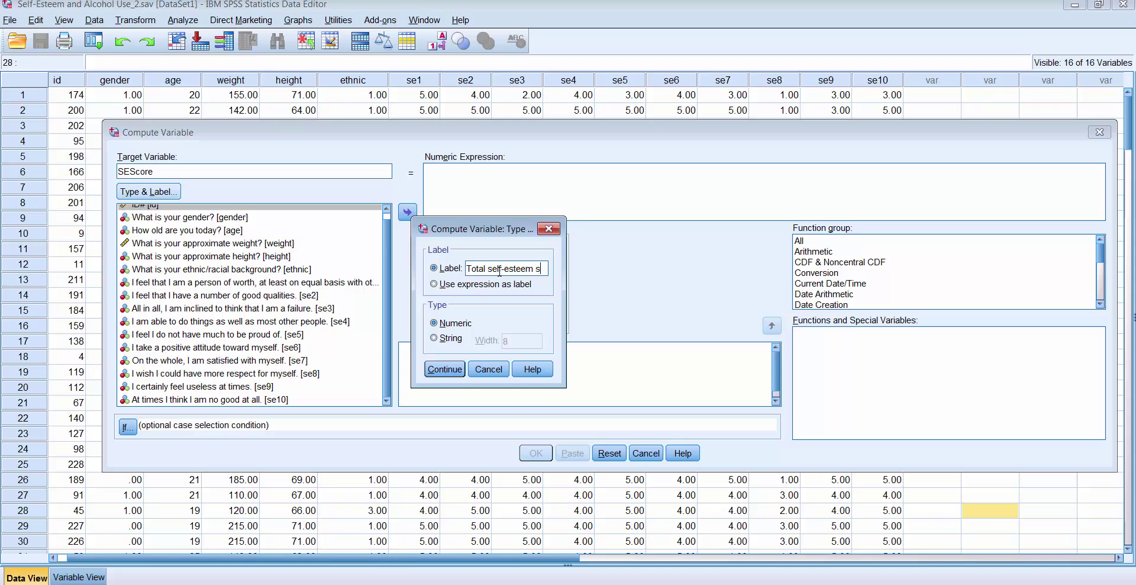
text(core)
click(445, 371)
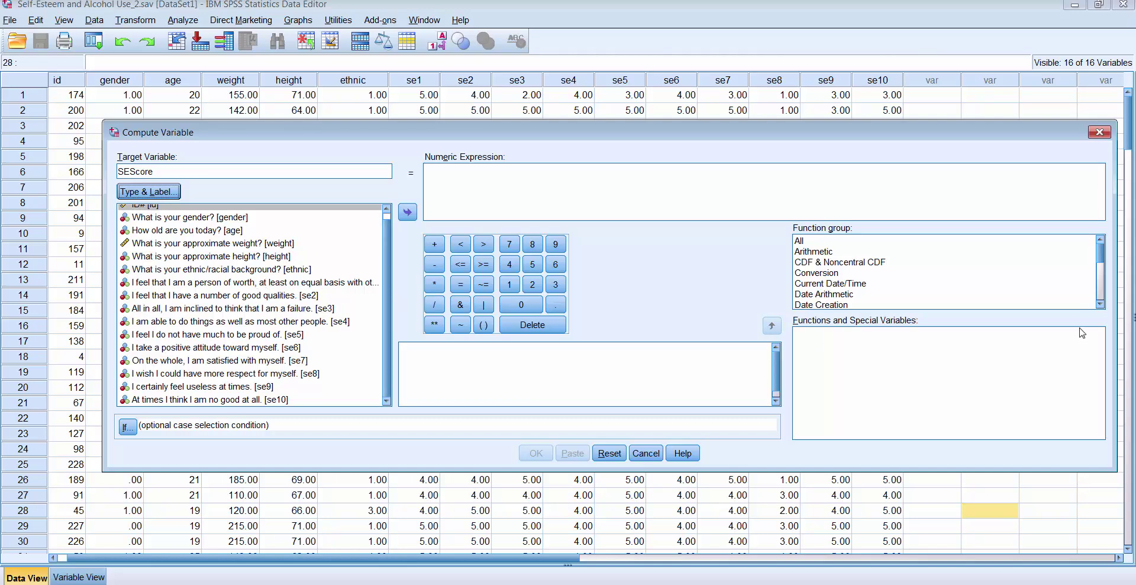
Step: Widen the dialog and start the numeric expression as se1 + se2 + se3 +
drag(1115, 326, 1129, 326)
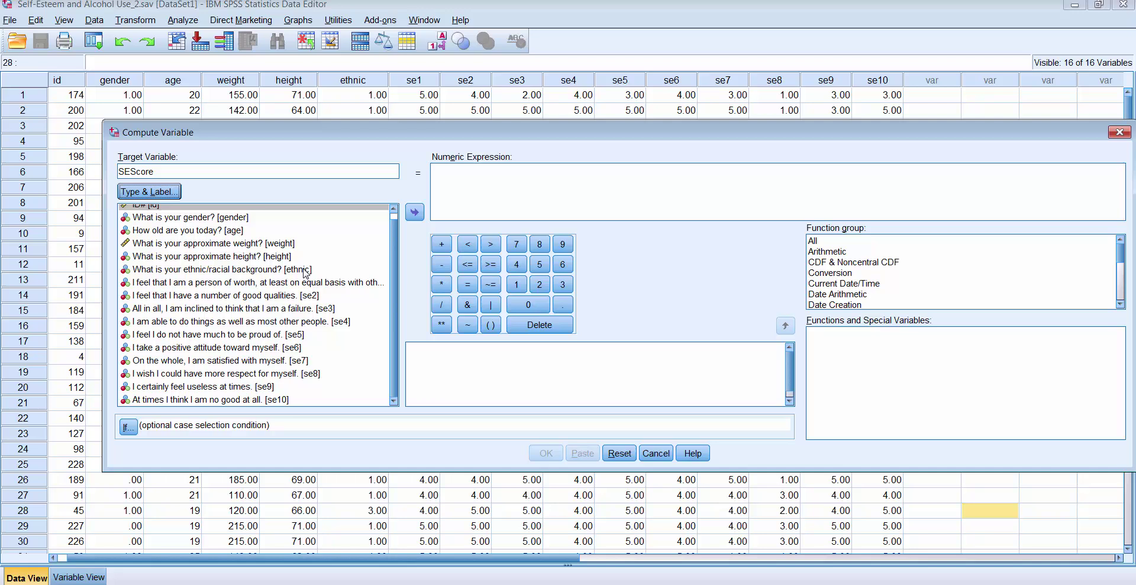
click(294, 284)
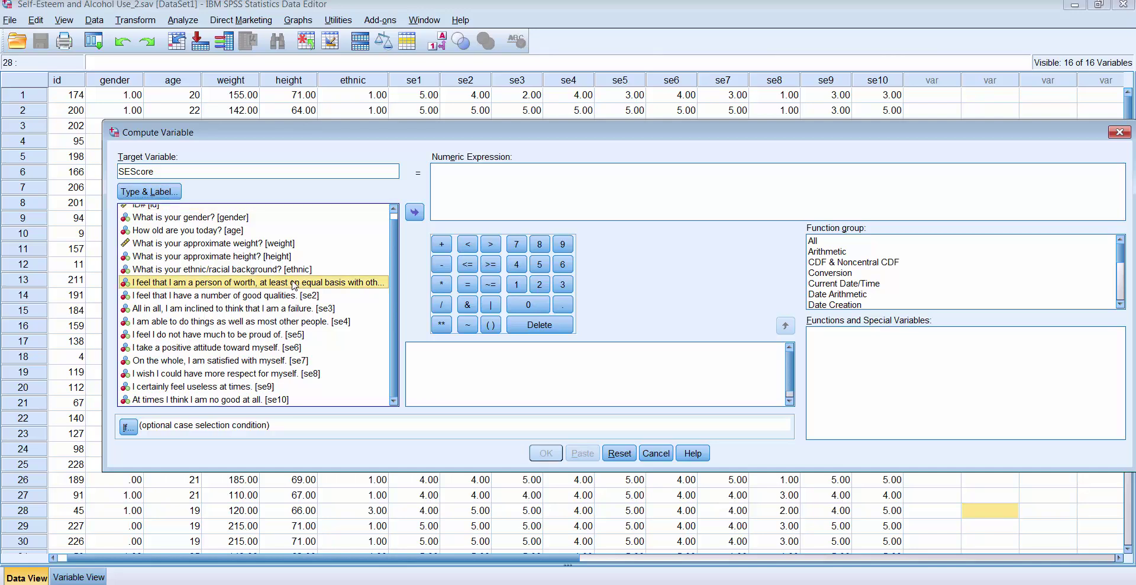
click(415, 211)
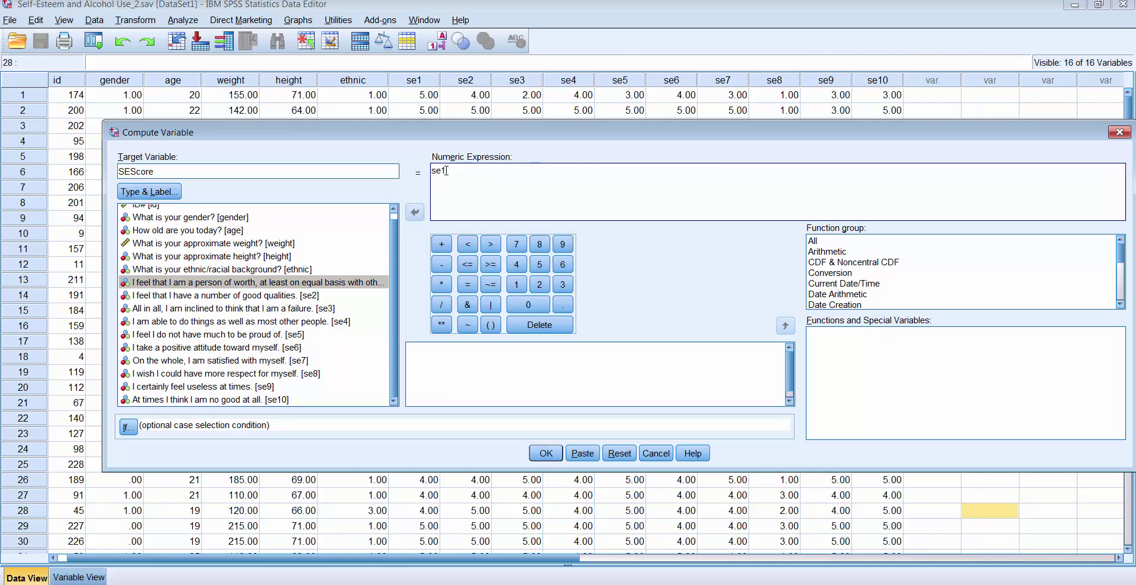
click(442, 244)
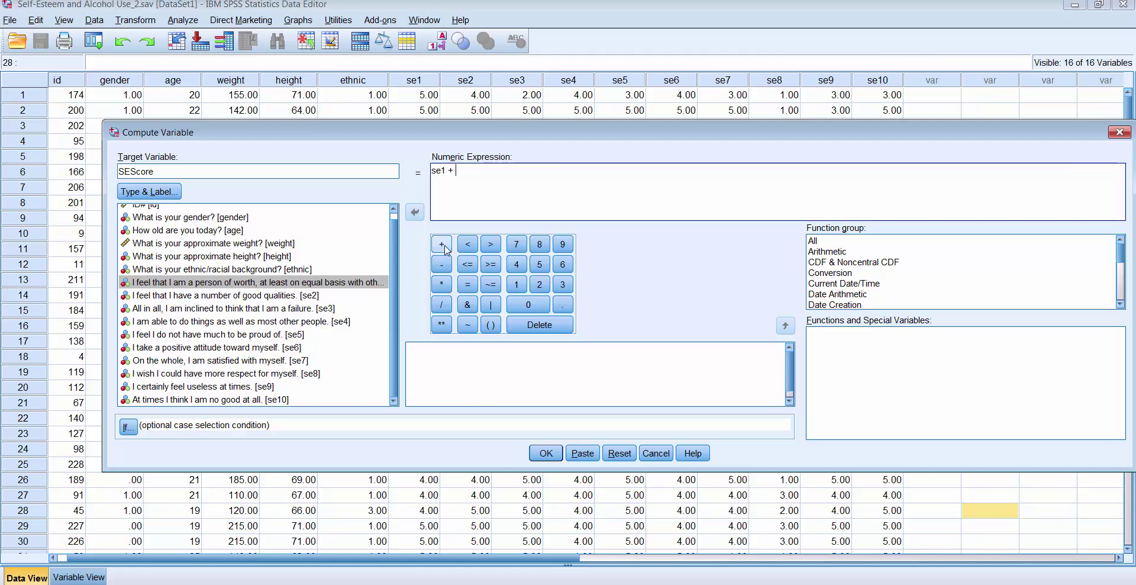
click(297, 295)
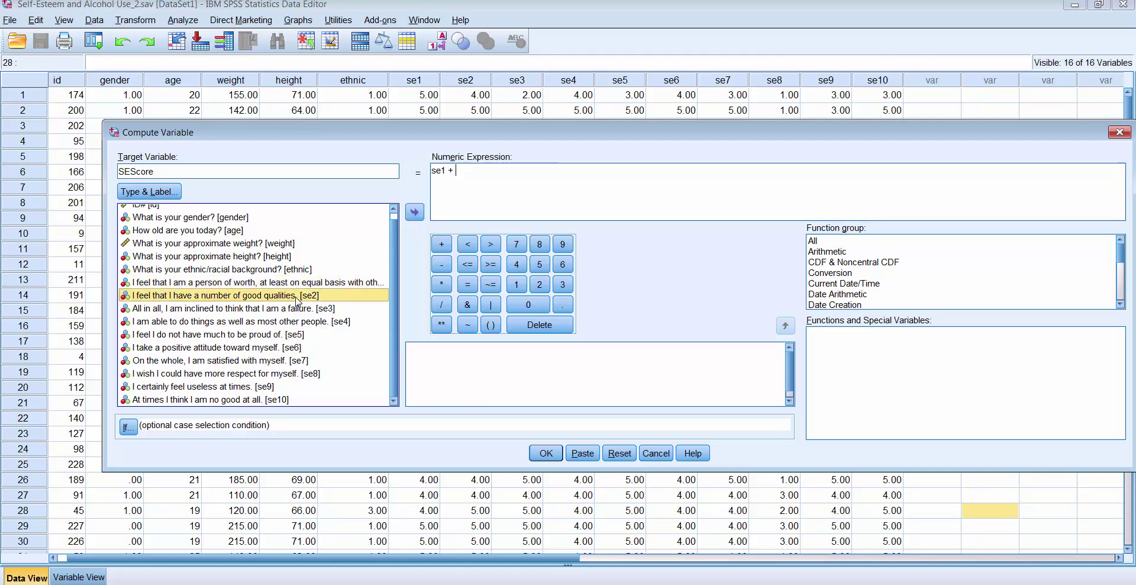
click(415, 212)
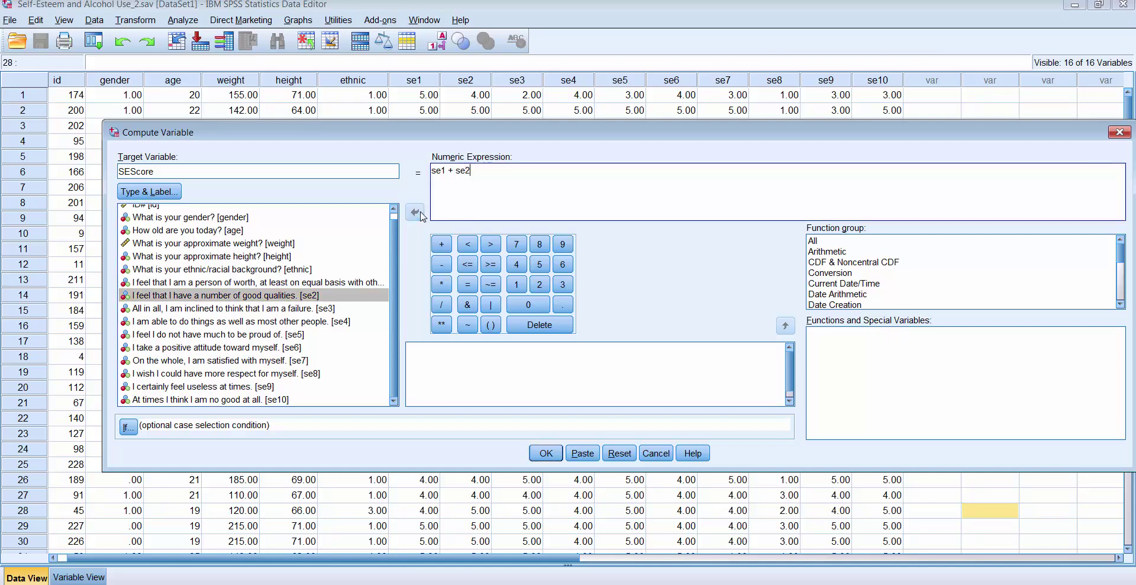
click(442, 246)
click(251, 309)
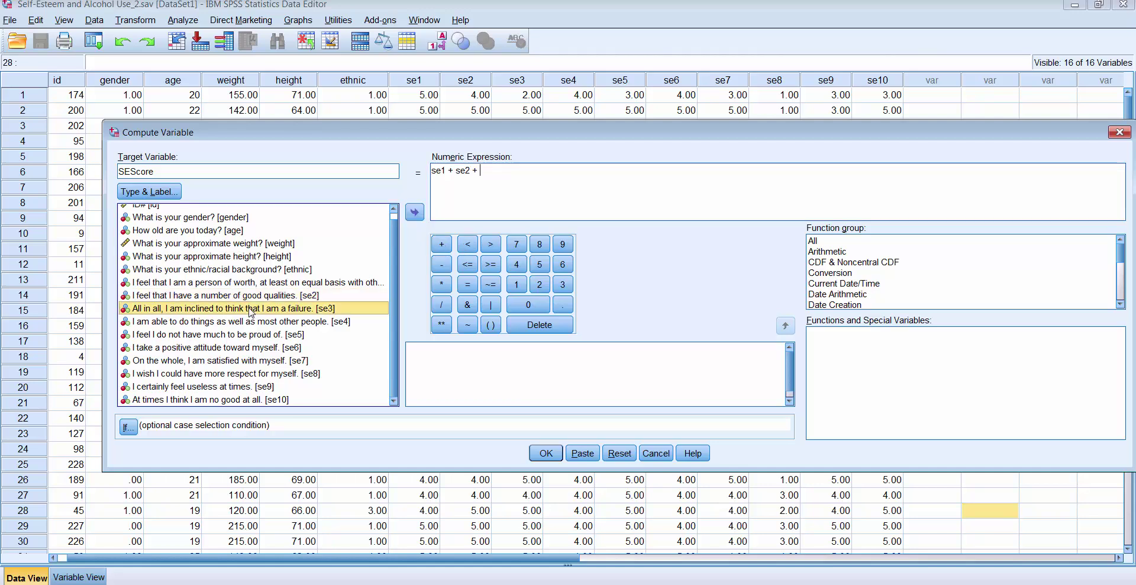
click(415, 212)
click(442, 245)
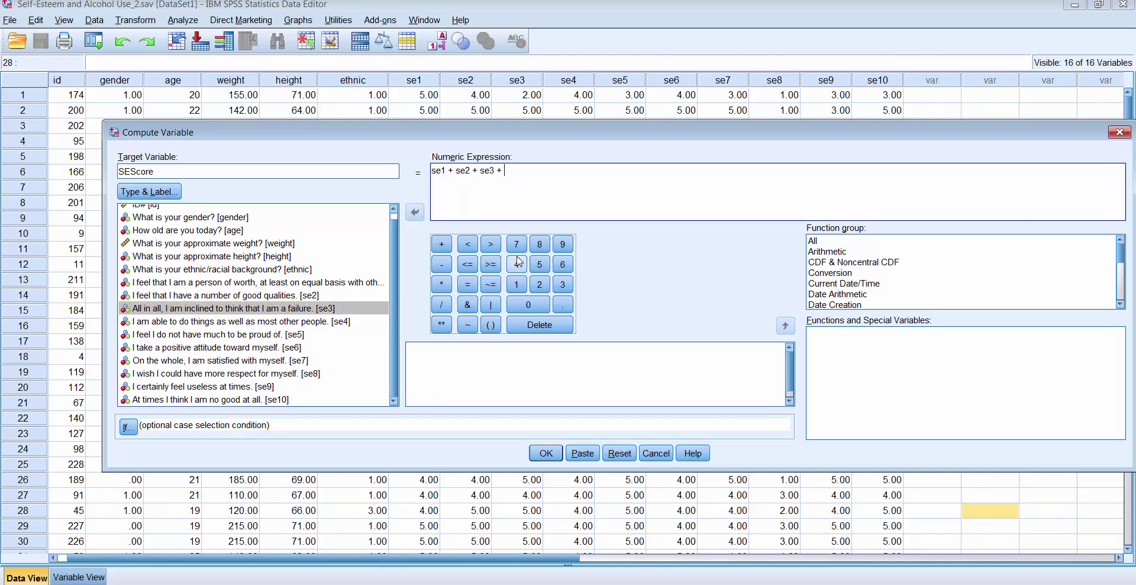
Step: Append se4, se5 and se6 with plus signs to the expression
click(303, 321)
click(414, 212)
click(442, 244)
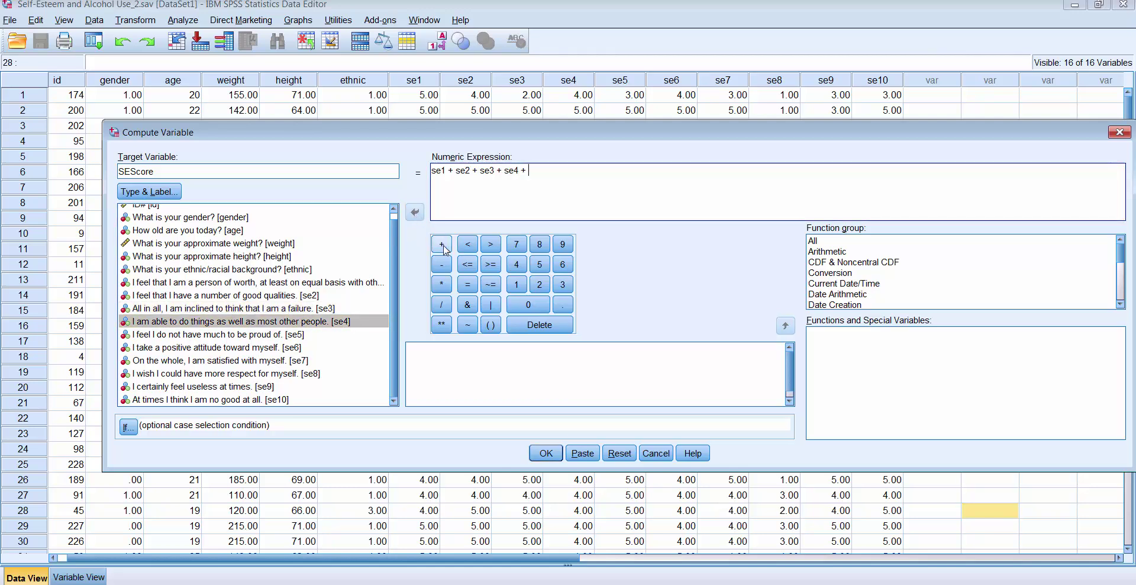
click(298, 335)
click(414, 213)
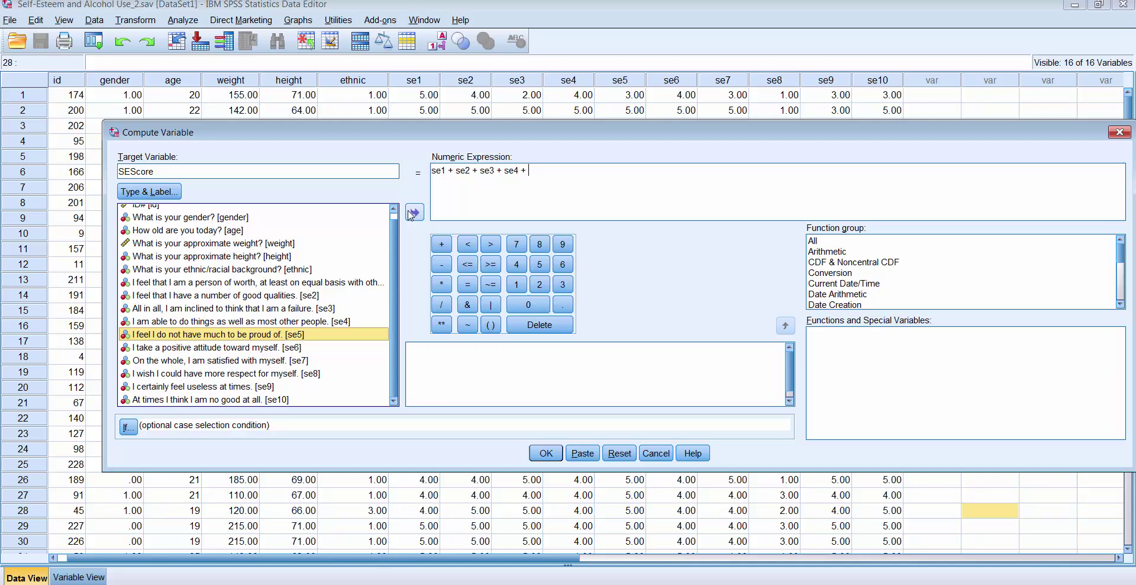
click(442, 244)
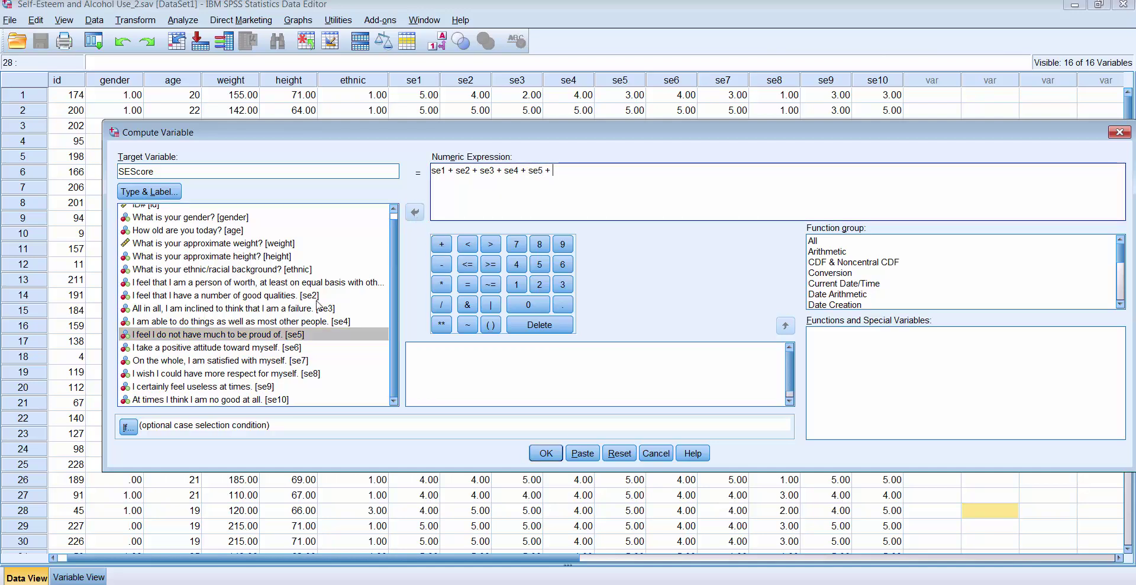
click(278, 347)
click(415, 212)
click(442, 244)
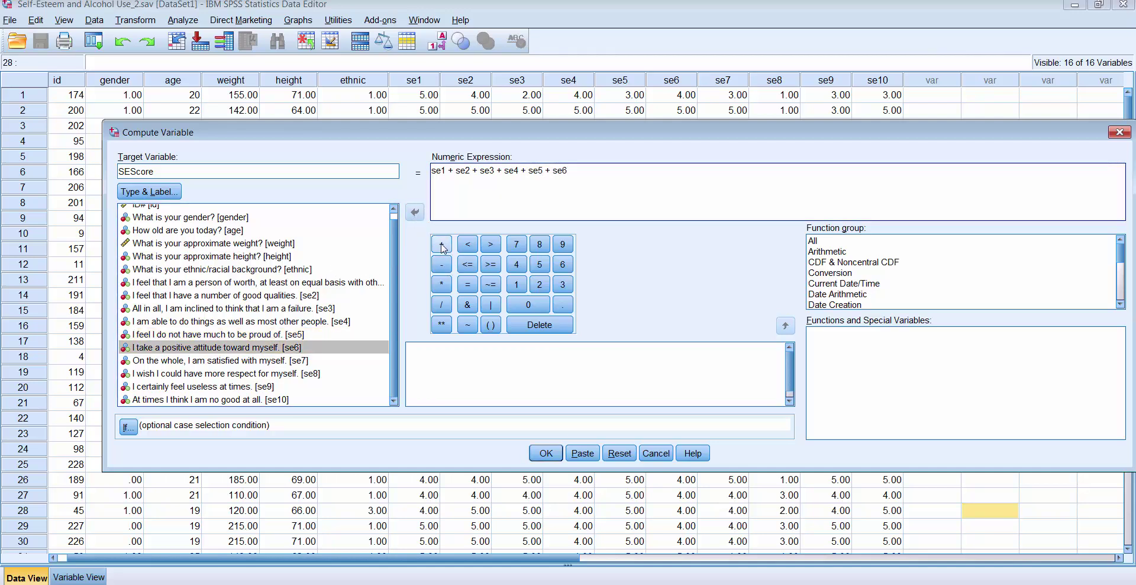
Step: Complete the sum by appending se7, se8, se9 and se10
click(274, 360)
click(414, 211)
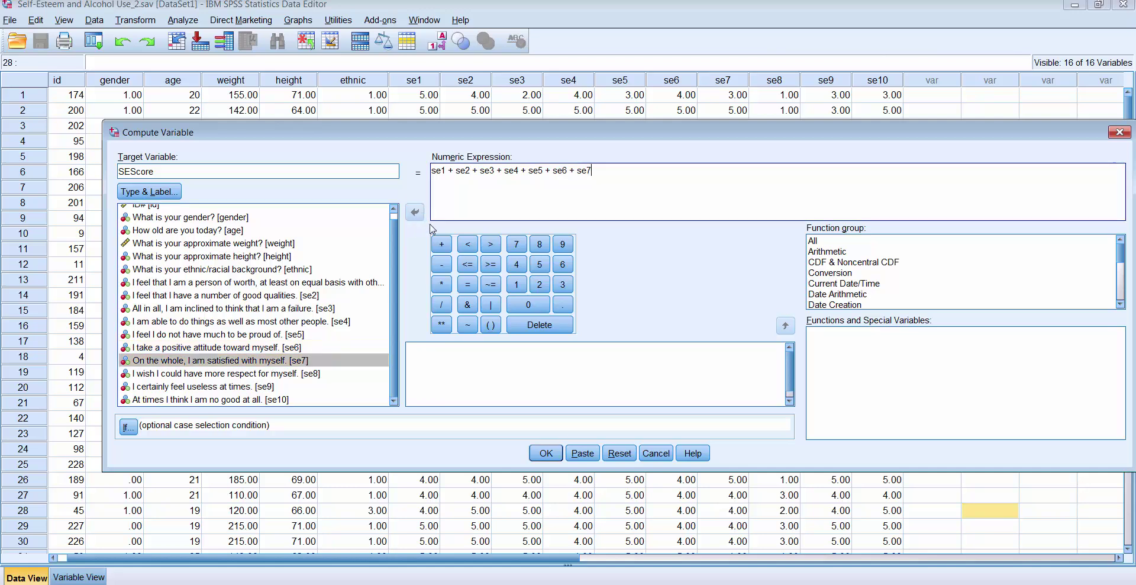
click(442, 244)
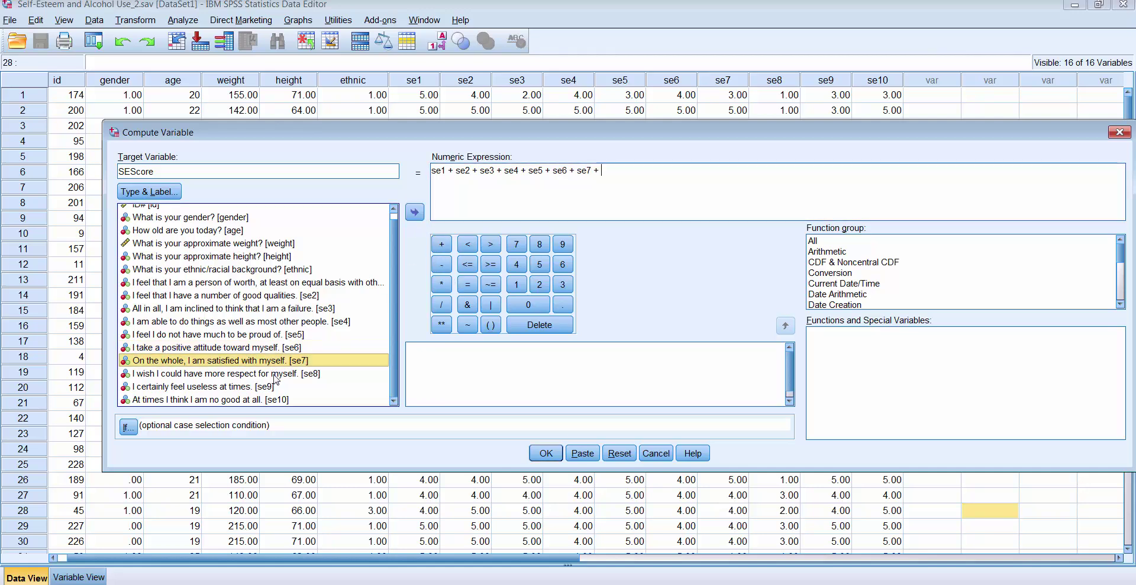
click(275, 374)
click(414, 211)
click(441, 244)
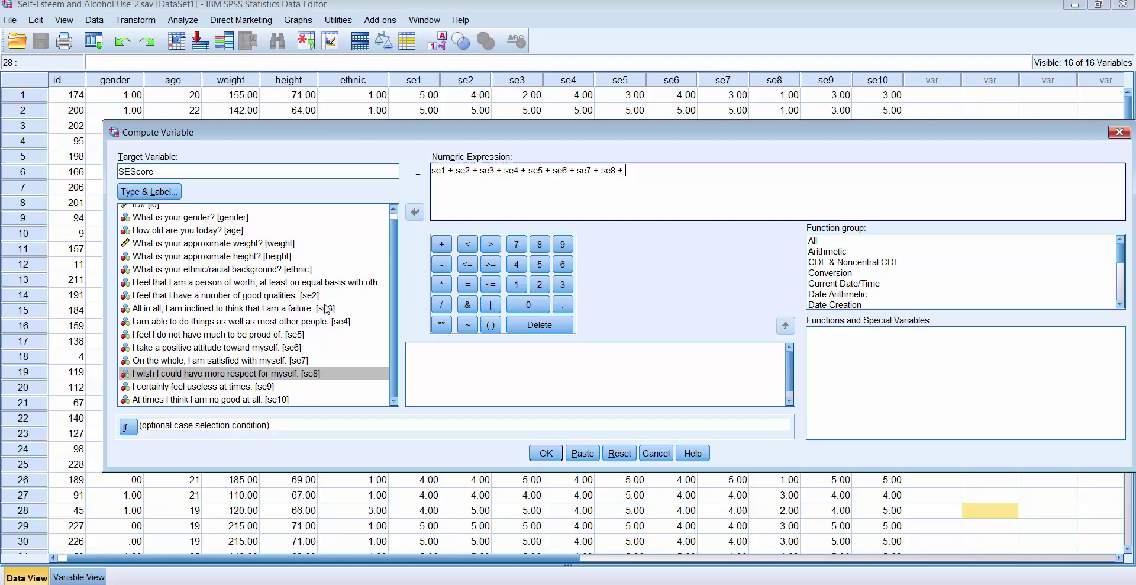
click(271, 386)
click(414, 212)
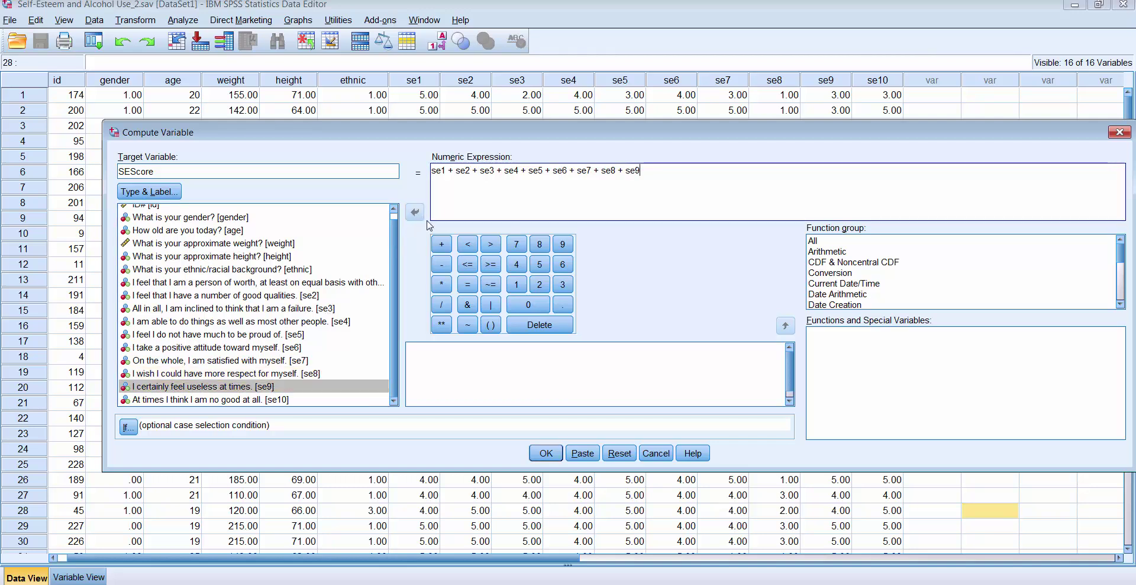
click(442, 244)
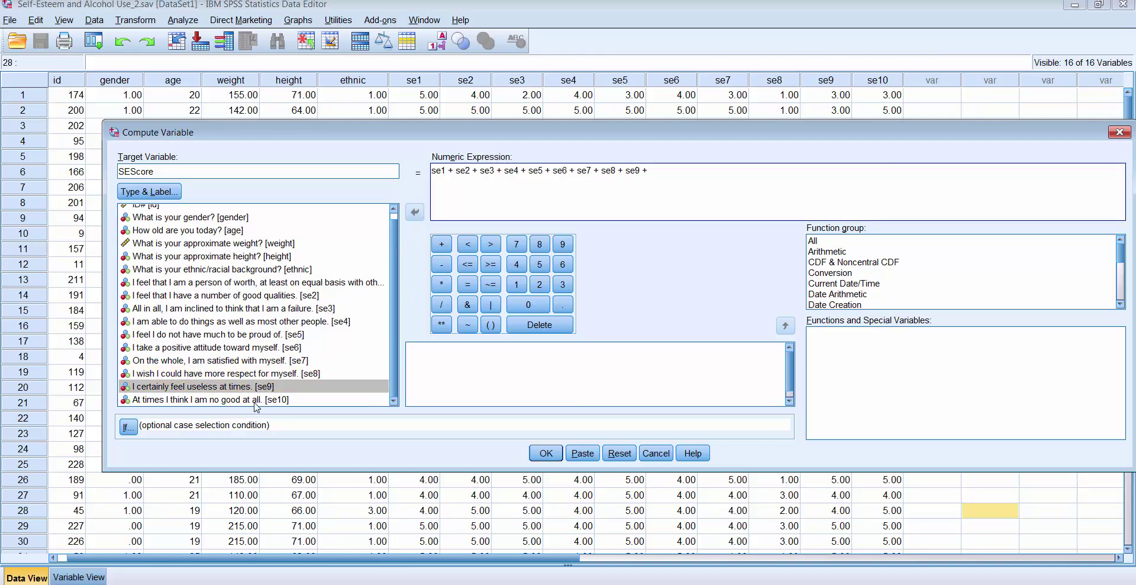
click(277, 399)
click(415, 212)
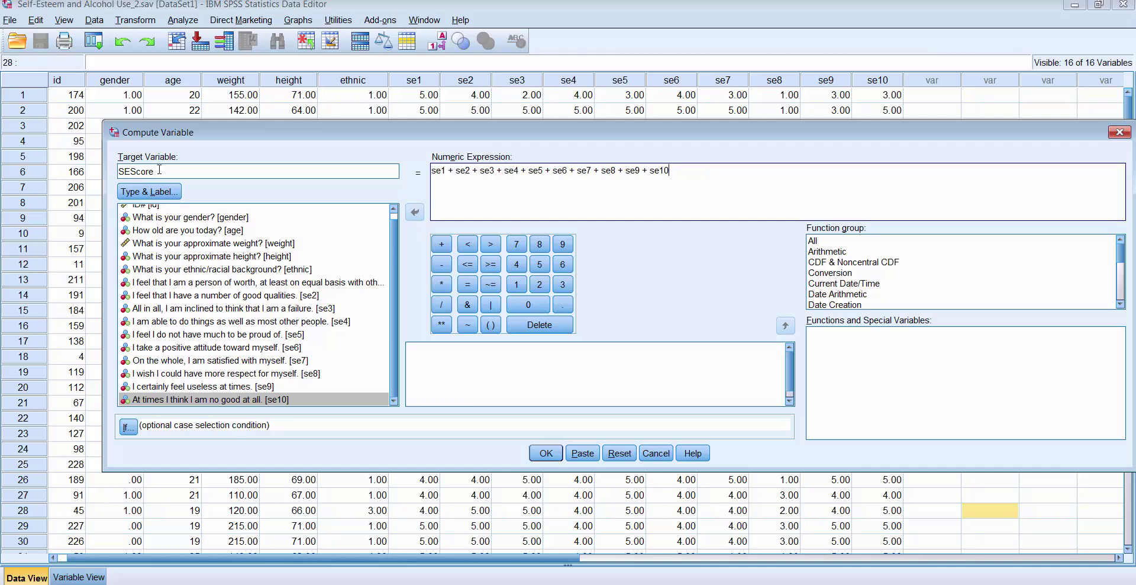
Step: Reopen Type & Label and widen it to verify the 'Total self-esteem score' label is kept
click(149, 191)
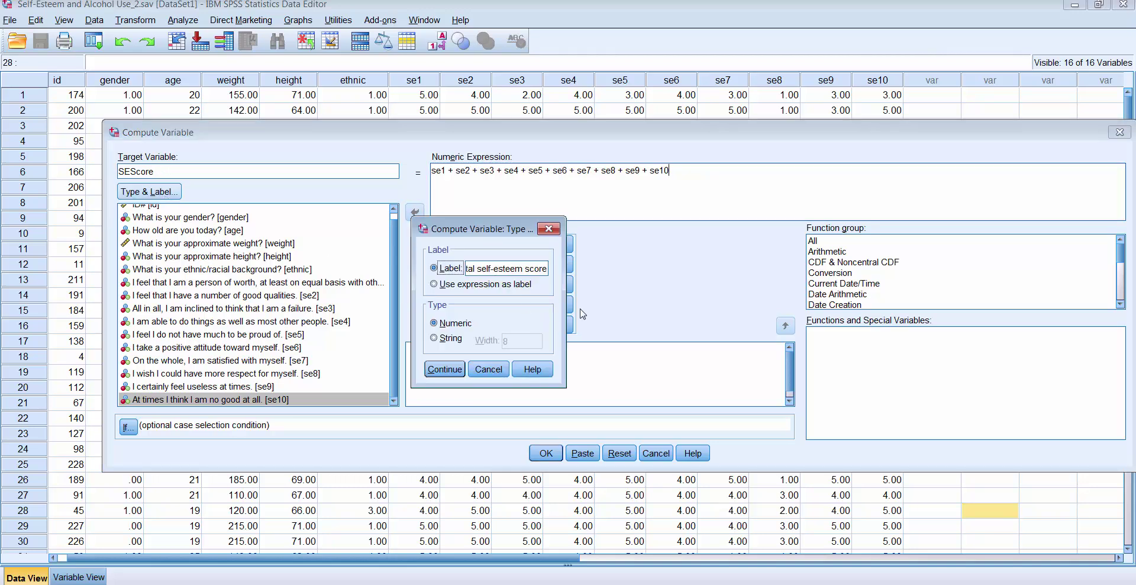
drag(566, 306, 788, 347)
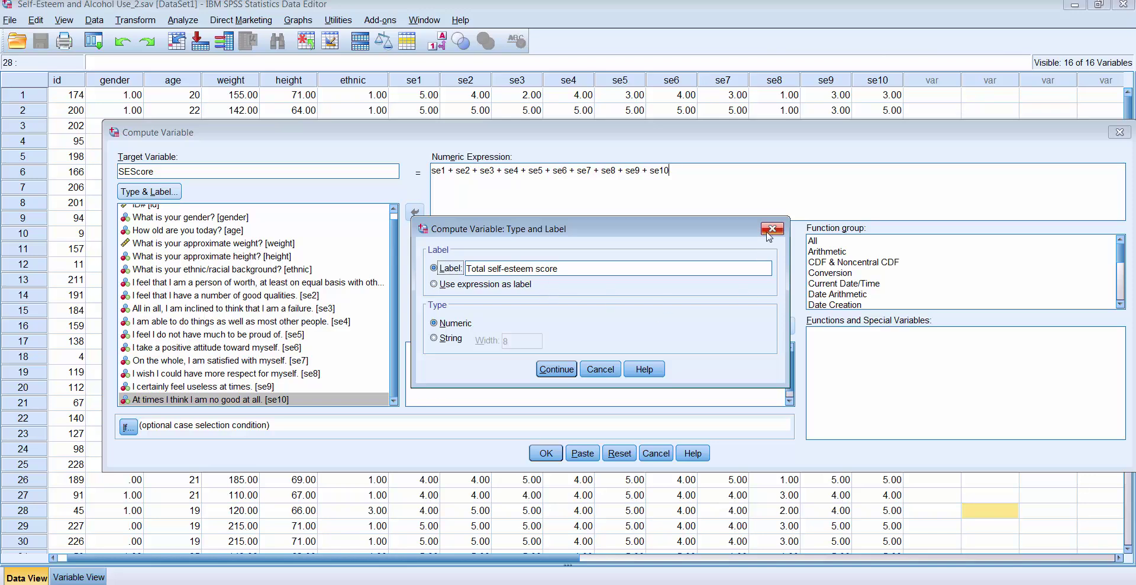
click(601, 368)
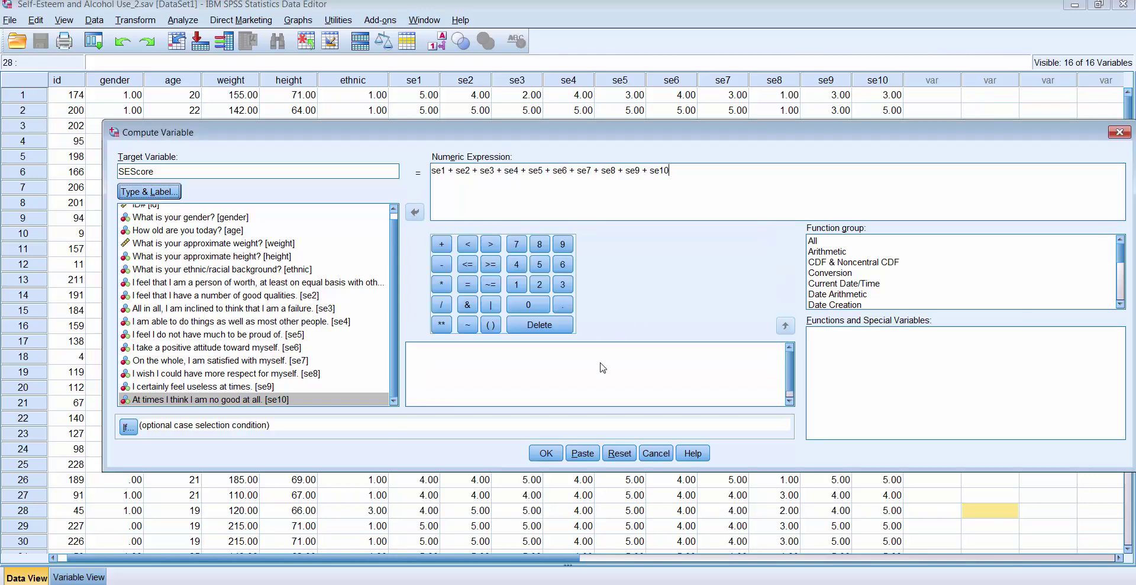
Step: Run the SEScore computation and review the COMPUTE, label and EXECUTE syntax in the output log
click(545, 453)
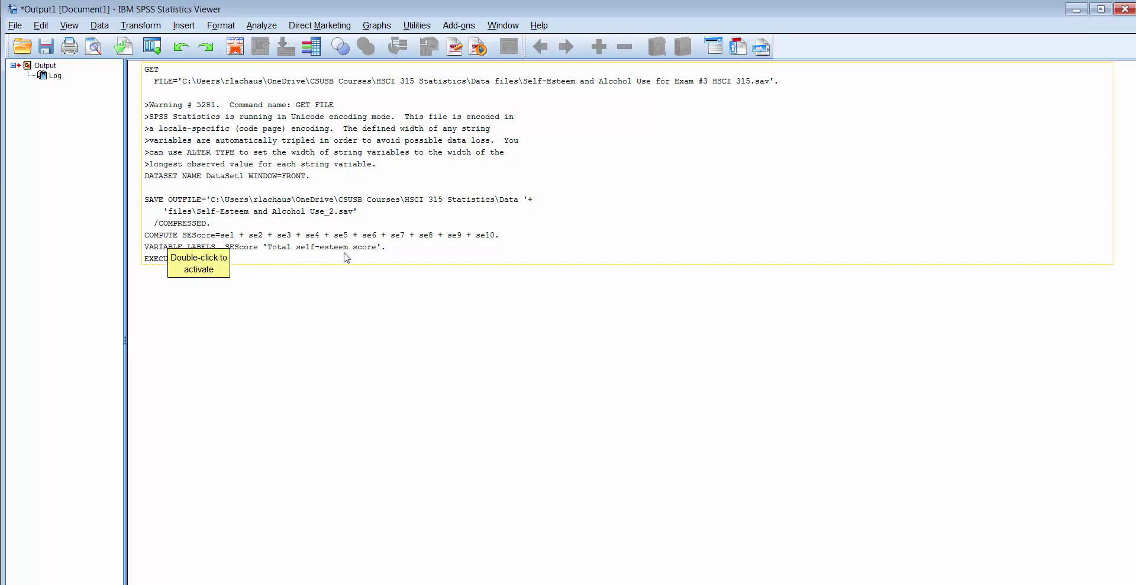
click(322, 342)
Step: Switch back to the Data Editor to inspect the new SEScore column of respondent totals
mouse_move(178, 584)
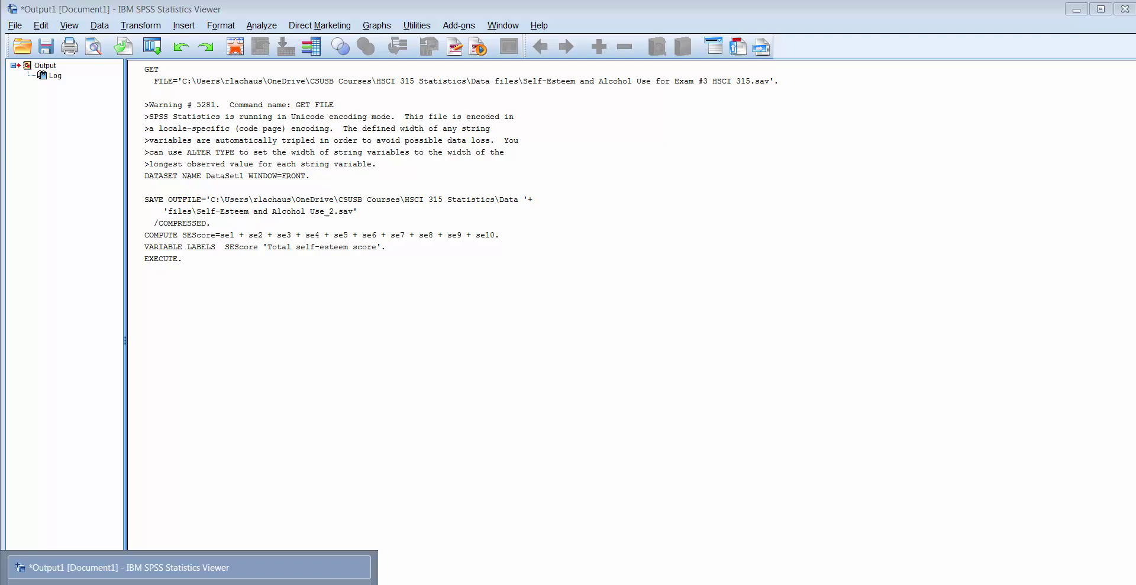
key(alt+Tab)
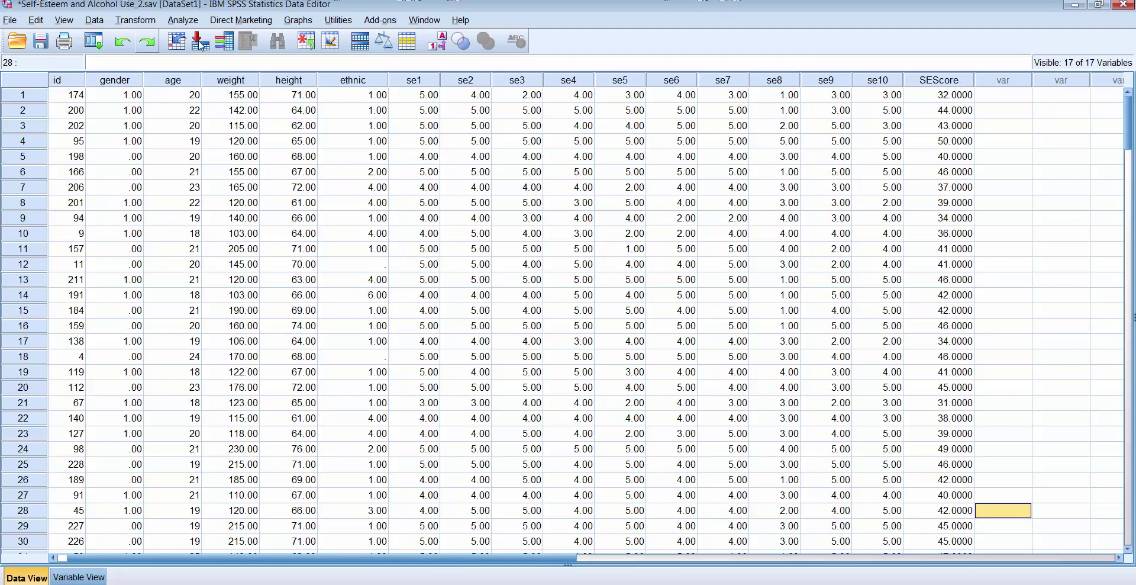
Step: Run Descriptive Statistics > Frequencies on Total self-esteem score [SEScore]
click(183, 22)
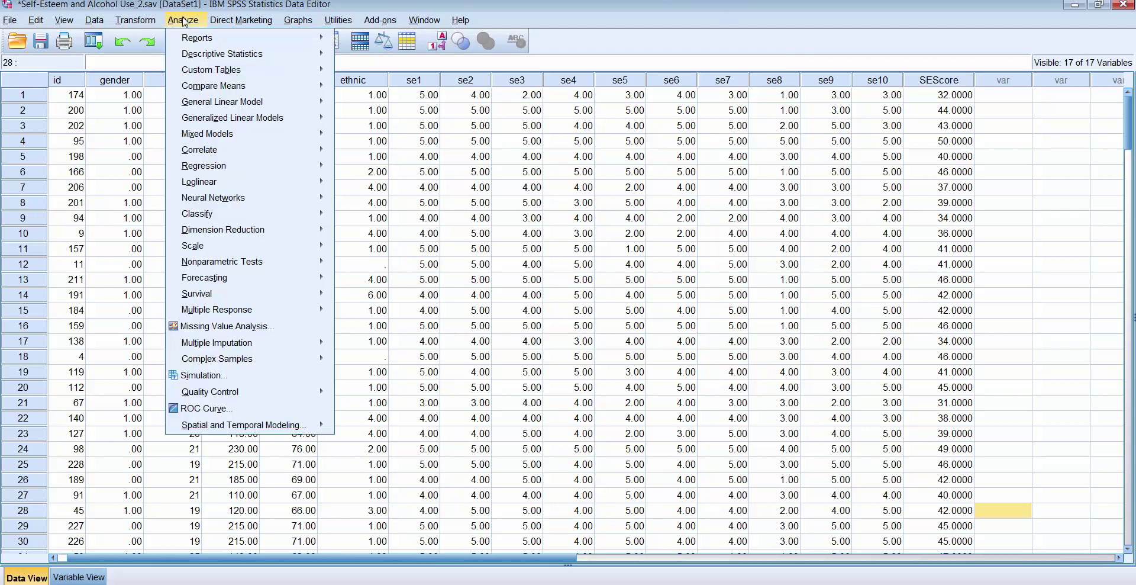
mouse_move(206, 59)
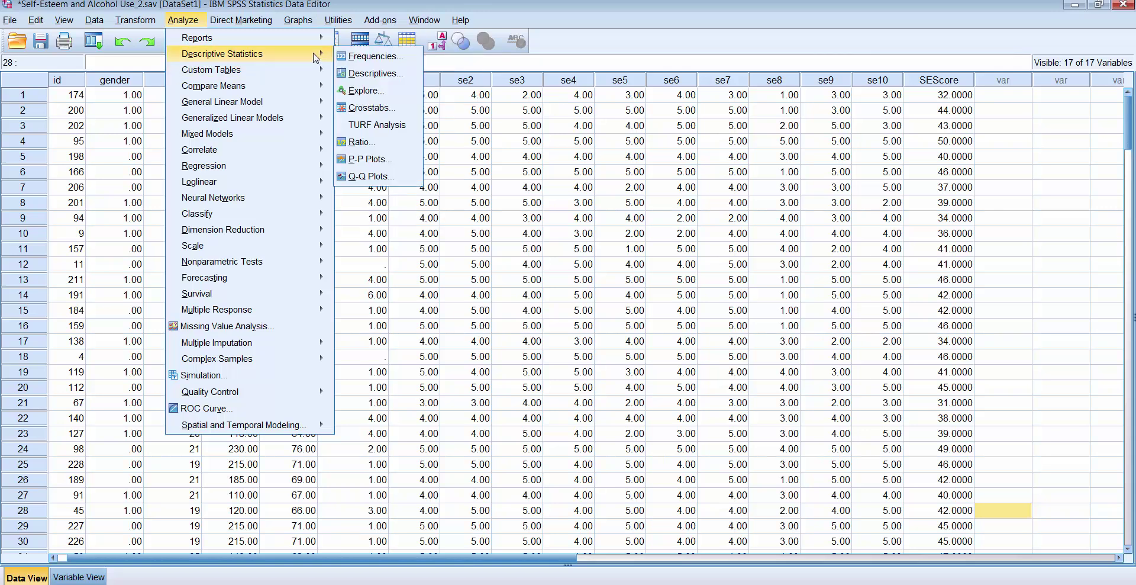
click(370, 57)
scroll(284, 201, down, 1)
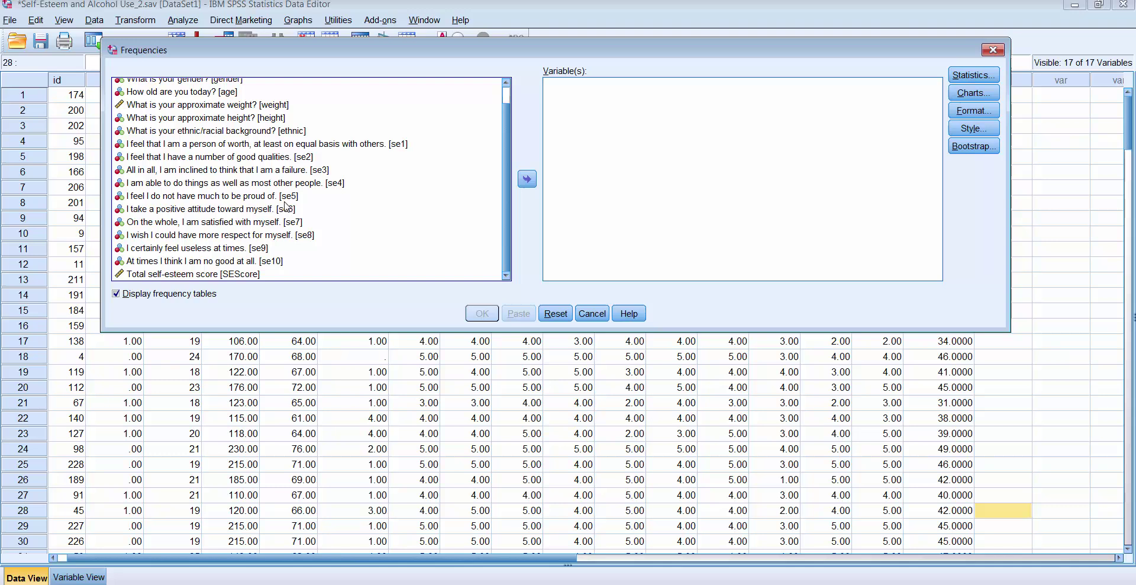
click(248, 275)
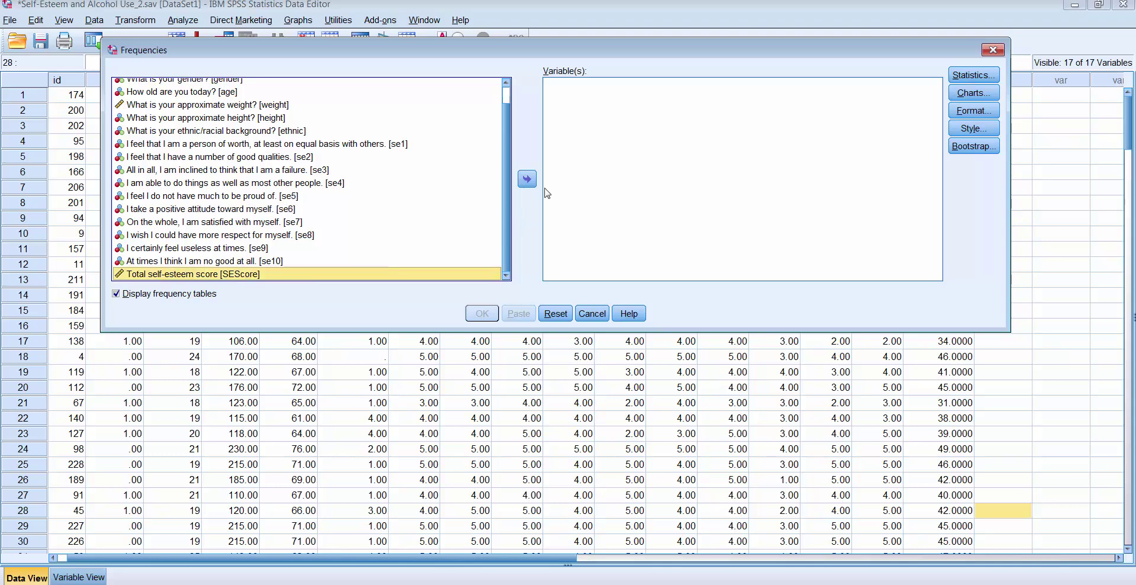
click(528, 180)
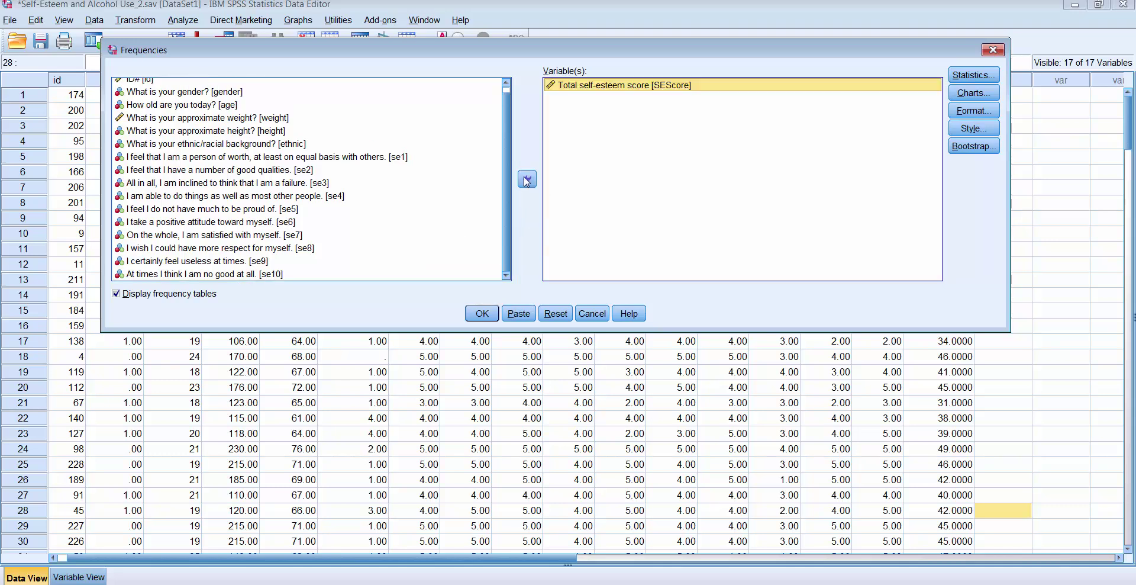
click(491, 318)
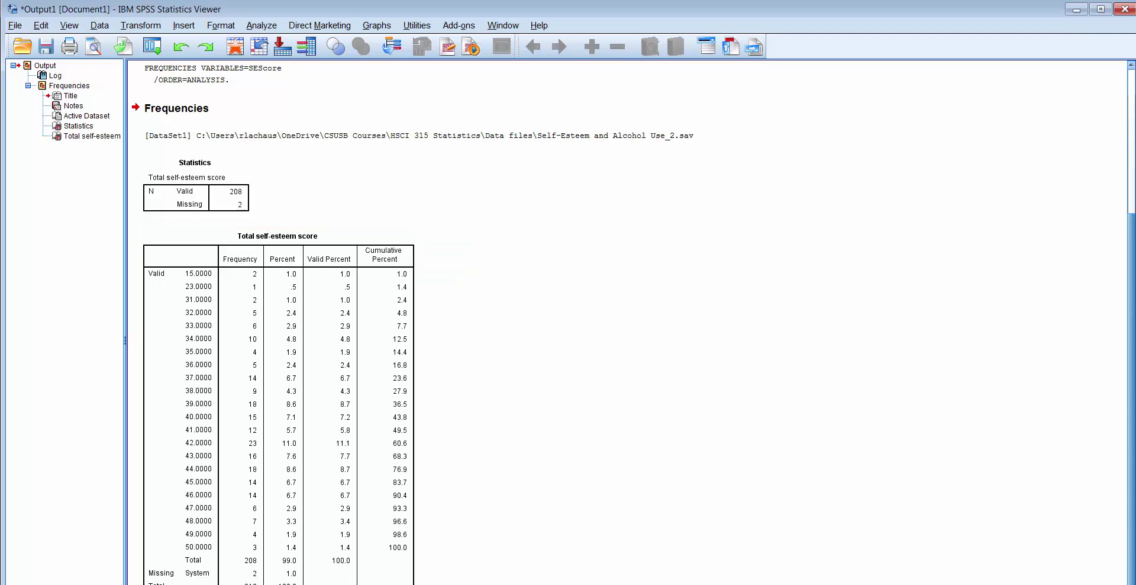
Step: Look at the survey PDF's Part D self-esteem statements again, then return to SPSS
key(alt+Tab)
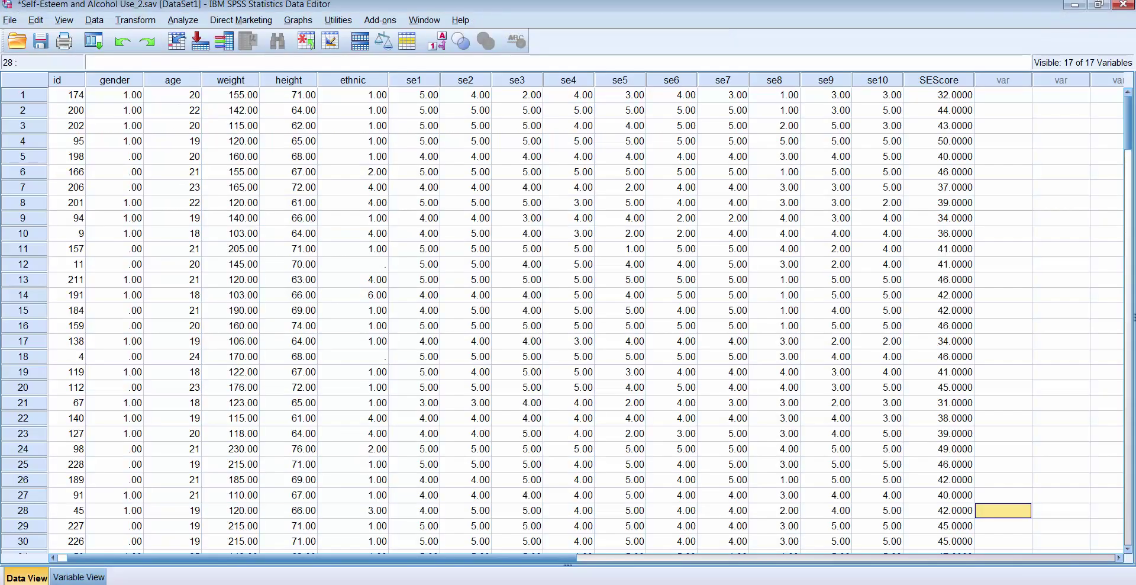
key(alt+Tab)
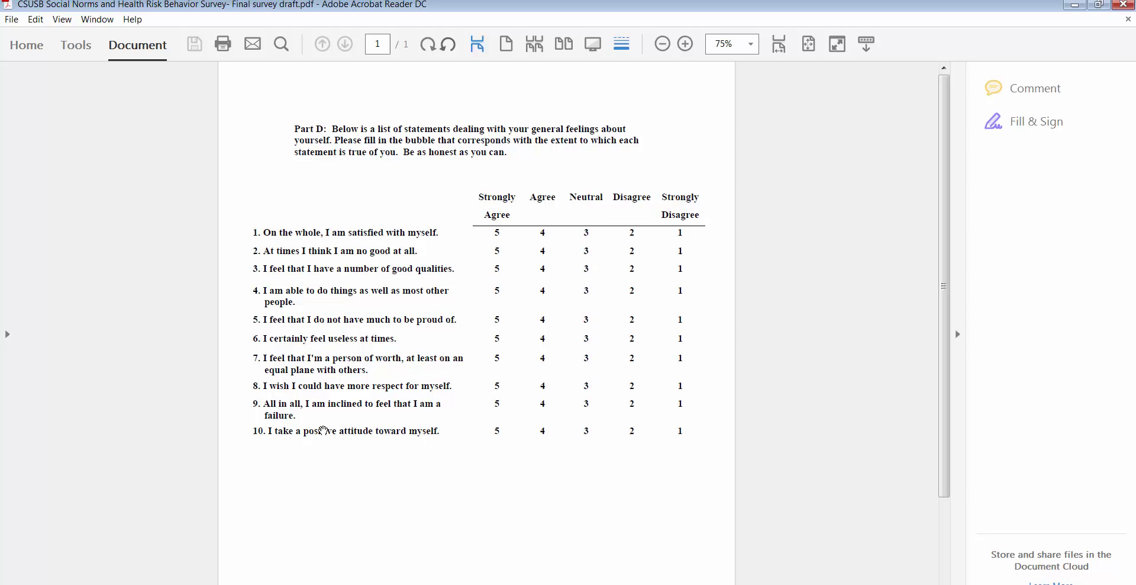
click(55, 584)
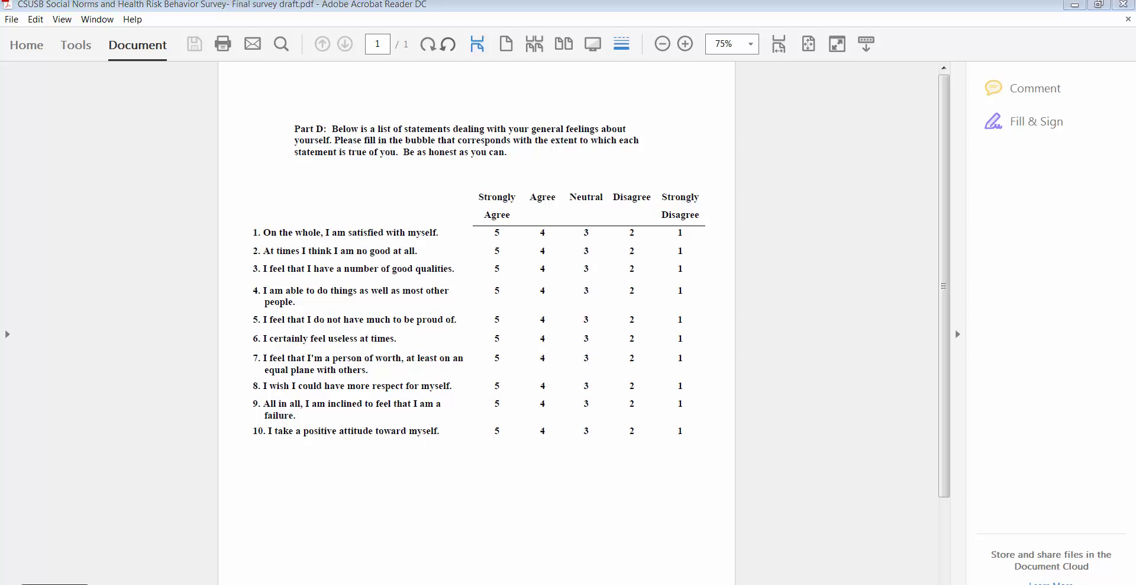
Step: Reopen Compute Variable showing SEScore = se1 + se2 + … + se10, and decline overwriting the existing SEScore
click(178, 582)
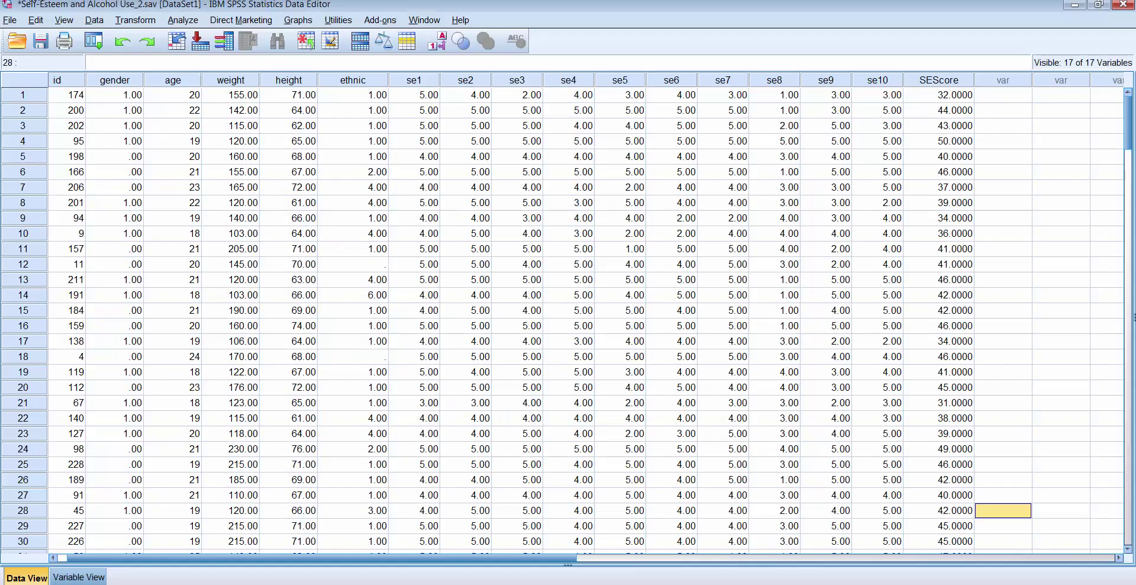
click(148, 21)
click(148, 39)
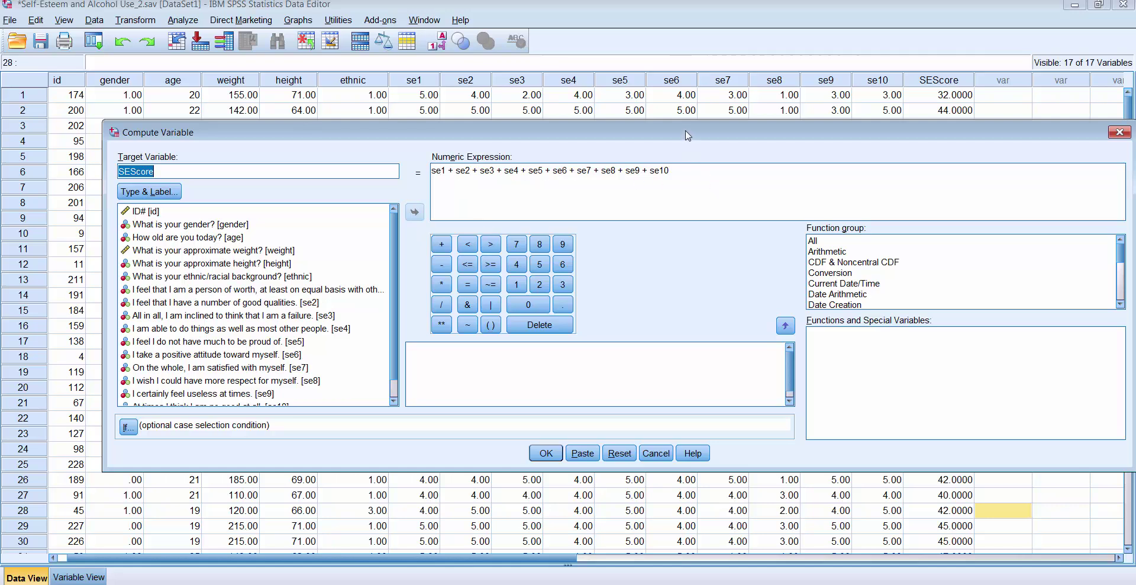
drag(689, 133, 669, 124)
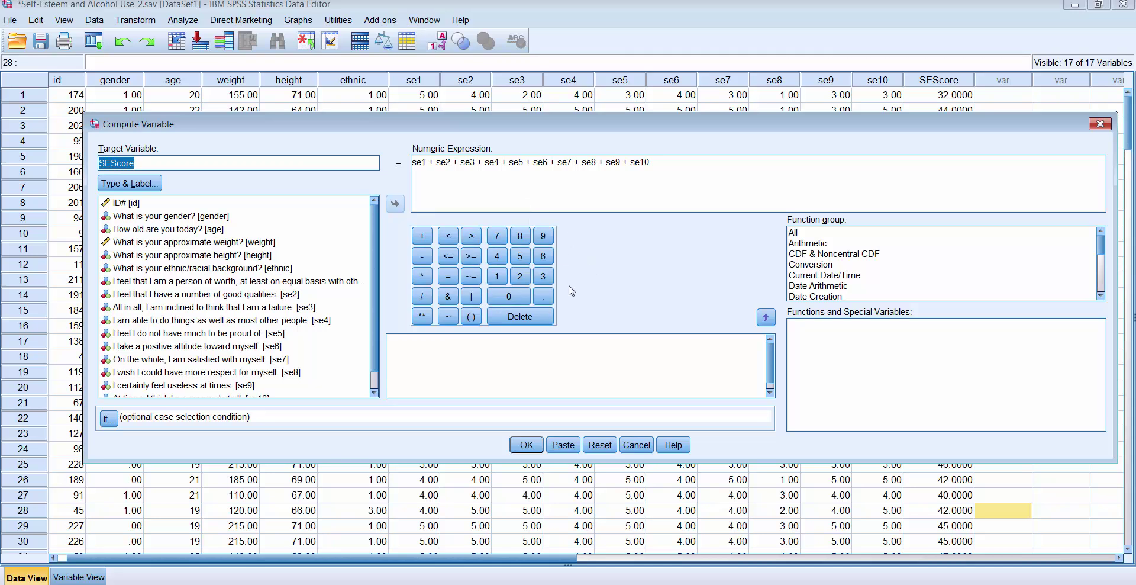
click(527, 448)
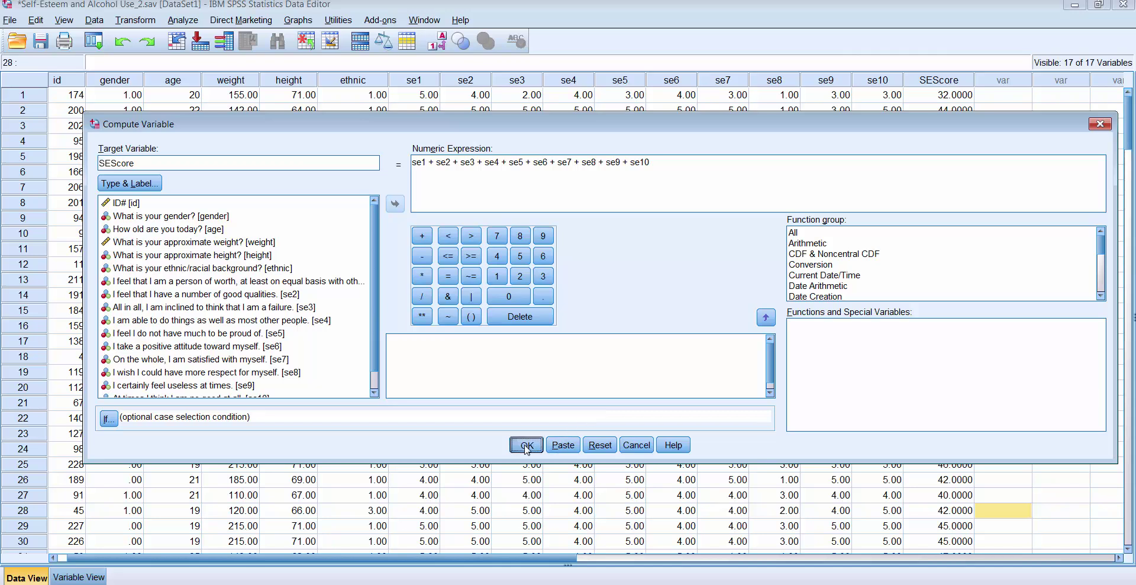
click(586, 323)
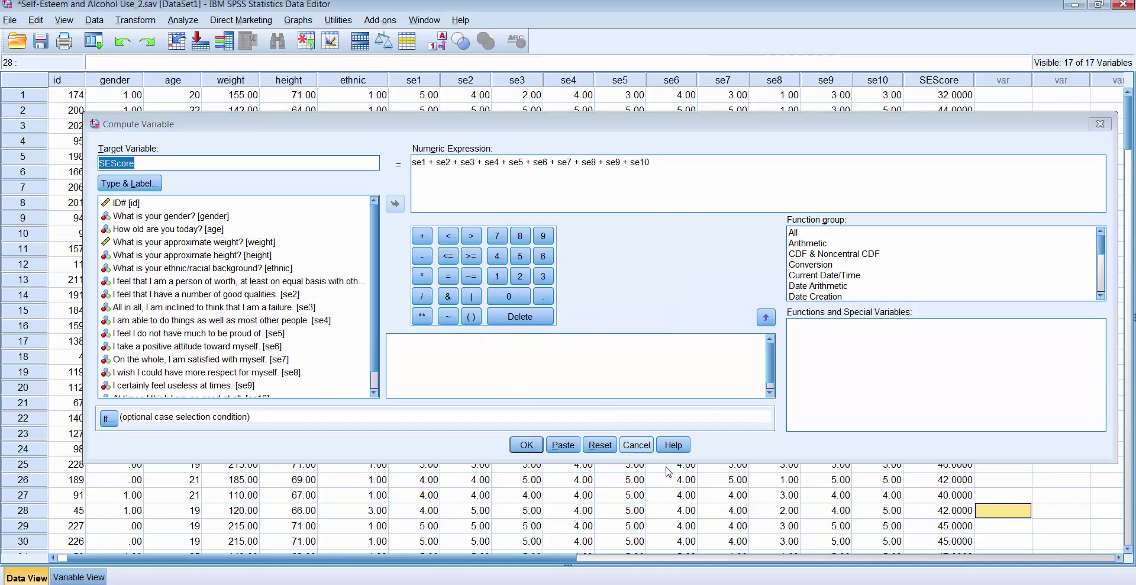
Step: Cancel the Compute Variable dialog, keeping the existing SEScore totals in the data grid
click(636, 444)
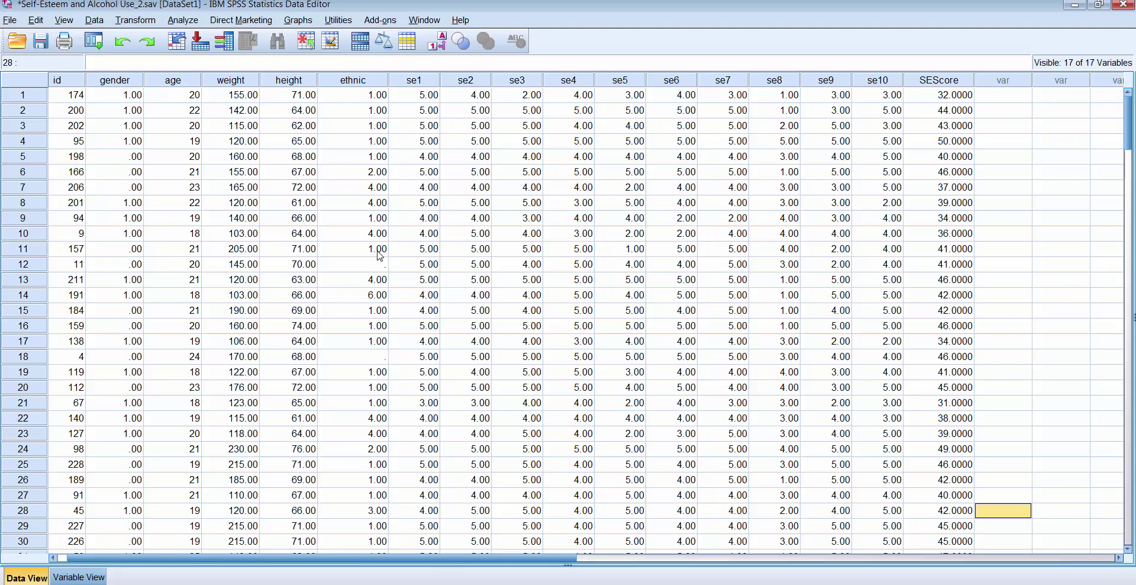